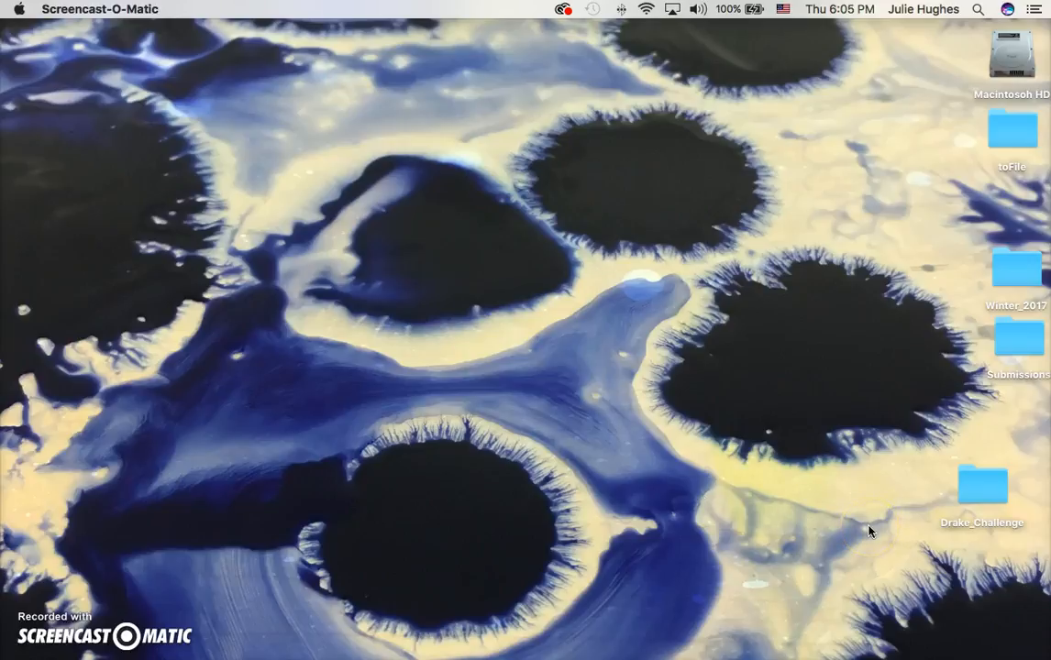
# Step: Open the three images from the Demo folder inside Drake_Challenge in Photoshop
pyautogui.doubleClick(991, 495)
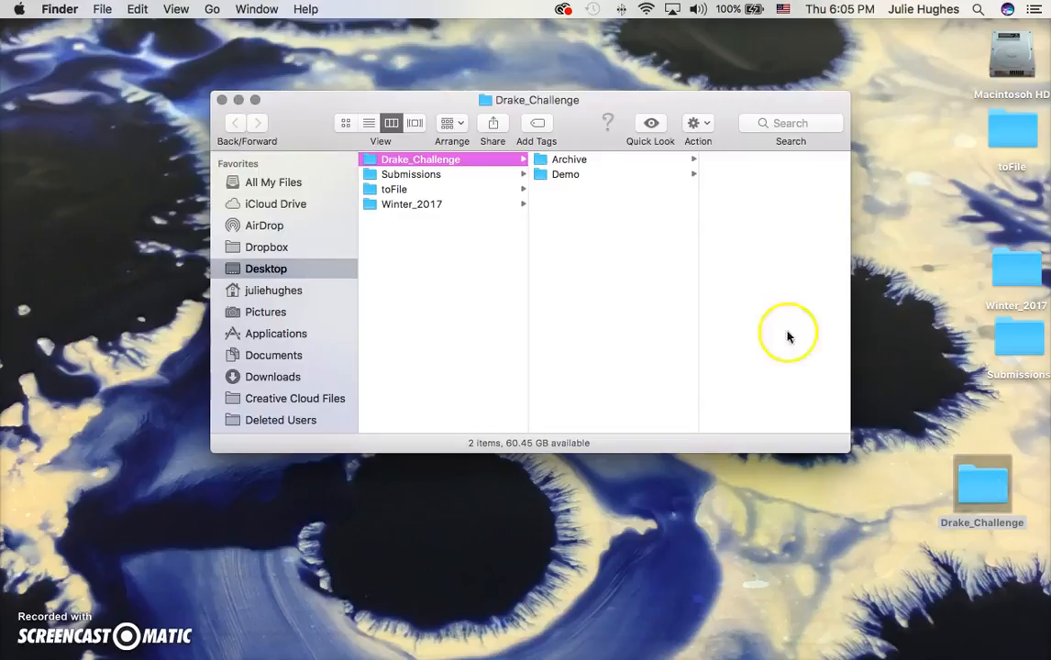
pyautogui.click(580, 178)
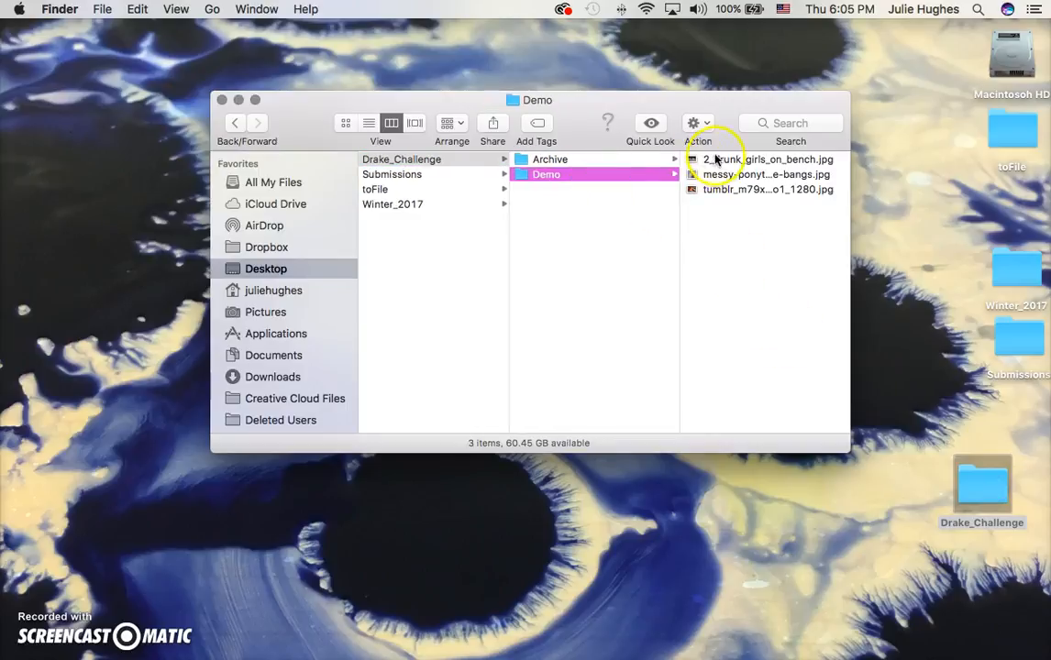
pyautogui.click(706, 161)
pyautogui.keyDown('shift'); pyautogui.click(603, 189); pyautogui.keyUp('shift')
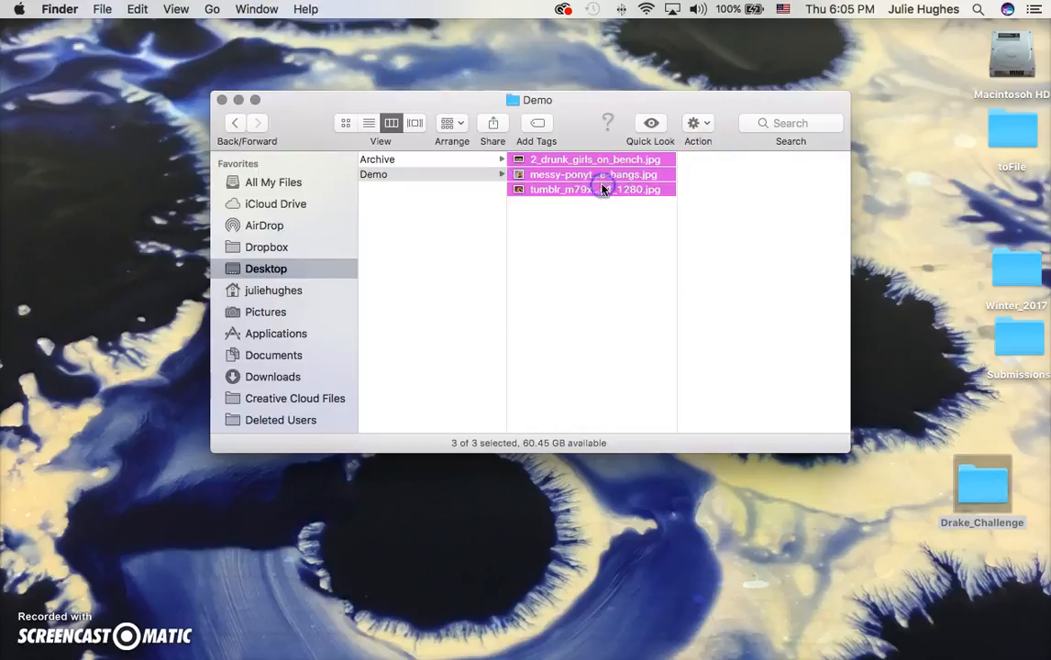
pyautogui.moveTo(600, 188); pyautogui.dragTo(32, 495)
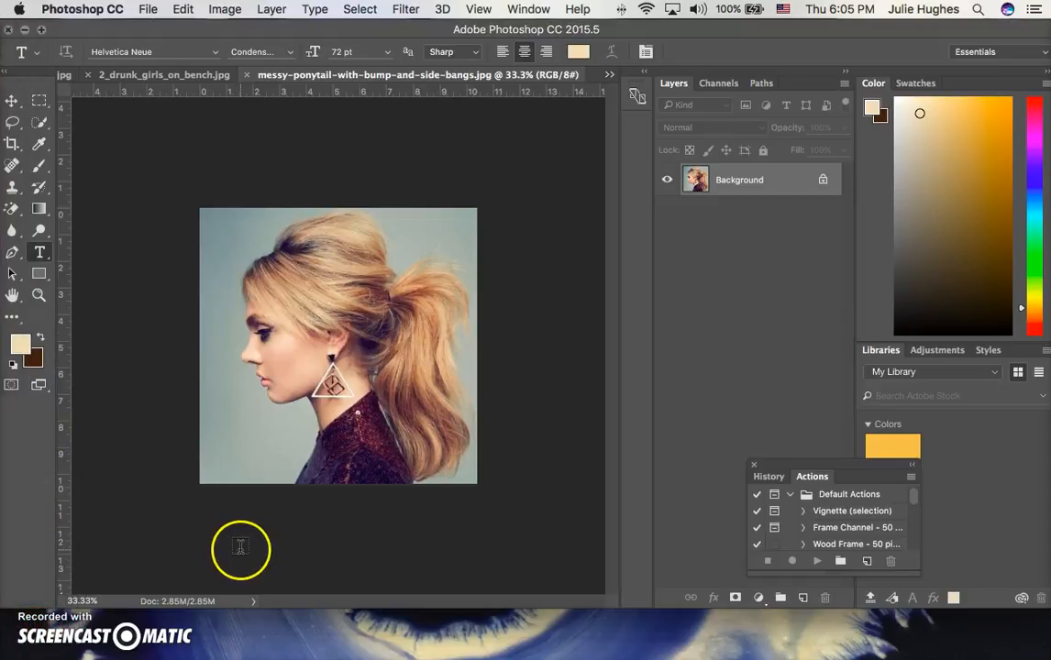
# Step: Look through the three open photos: the red cups, the girls on the bench and the ponytail portrait
pyautogui.click(192, 79)
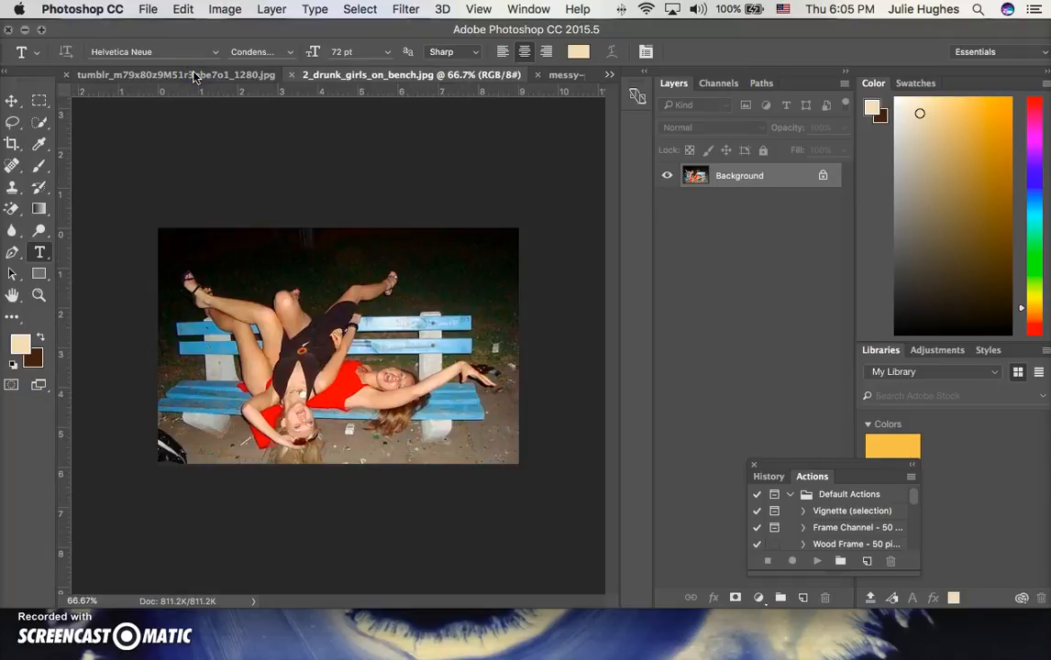
pyautogui.click(193, 75)
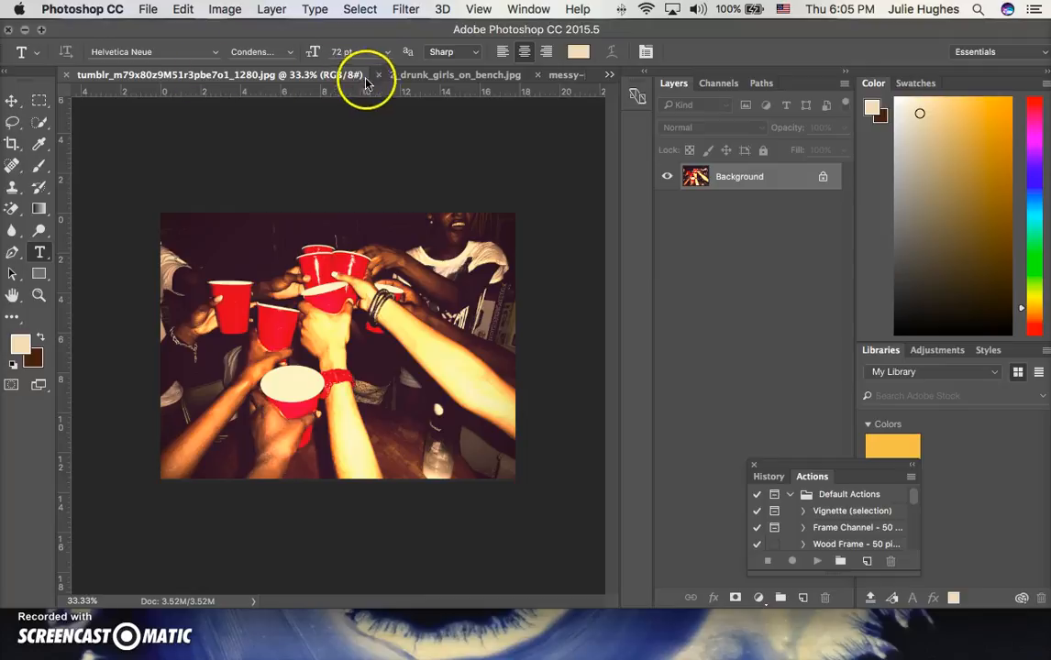
pyautogui.click(406, 75)
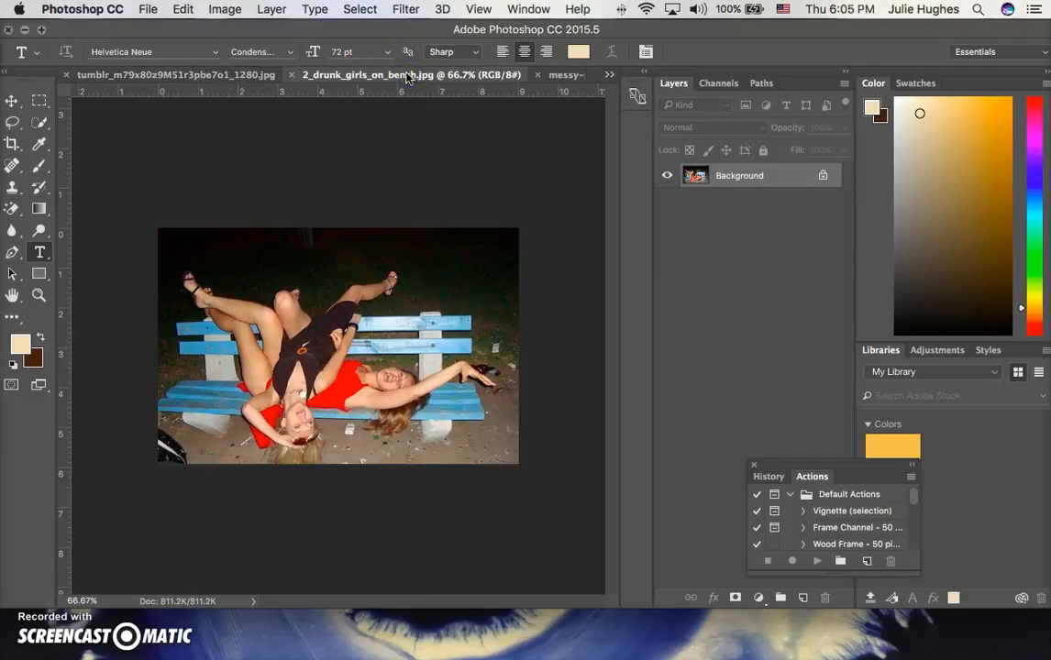
pyautogui.click(553, 77)
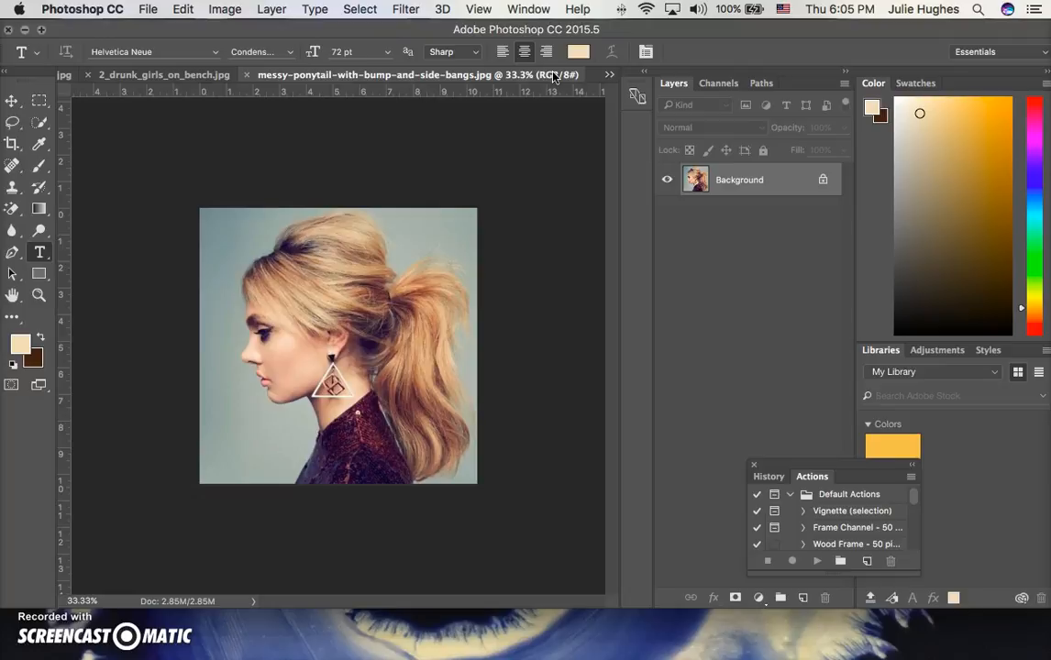
pyautogui.click(194, 73)
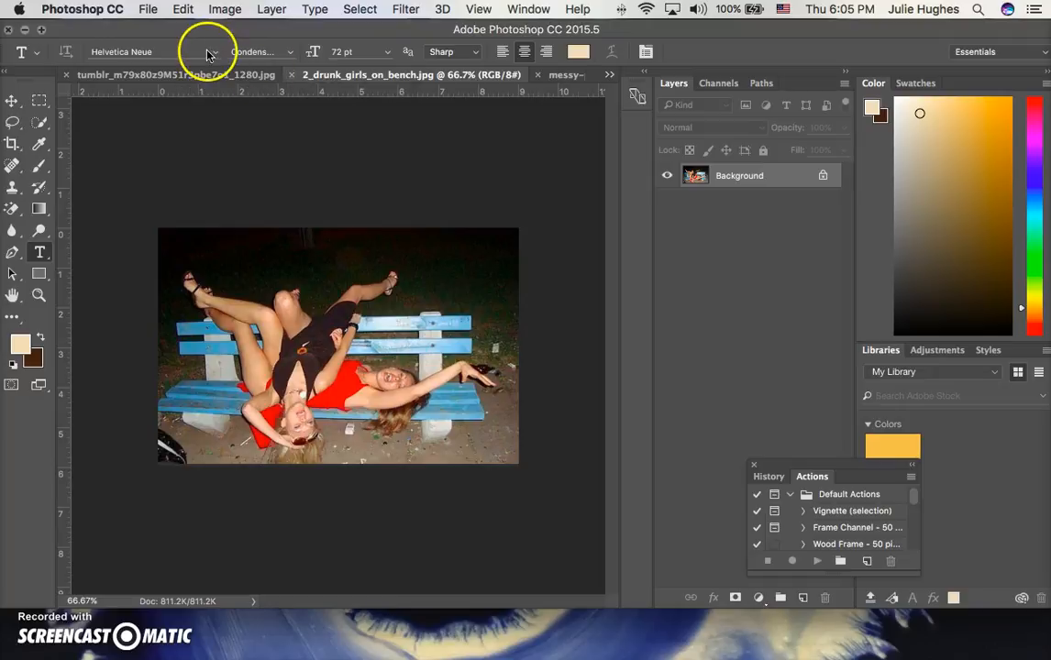
# Step: Start a new document named Drake_Poster_ plus the author's first name, 11 inches wide and 17 inches high
pyautogui.click(149, 11)
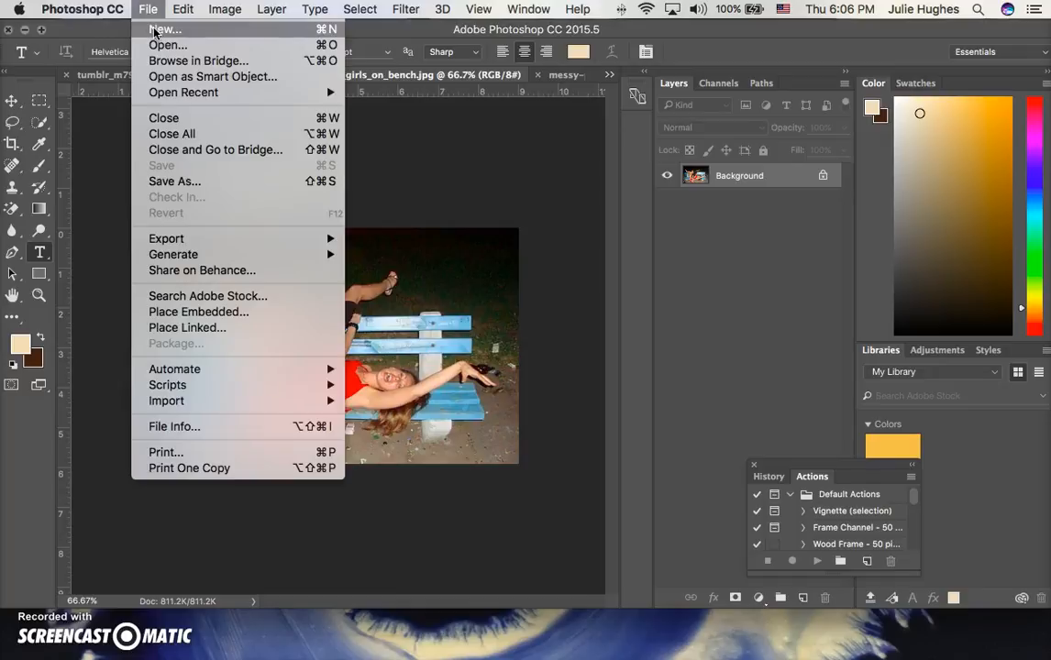
pyautogui.click(154, 31)
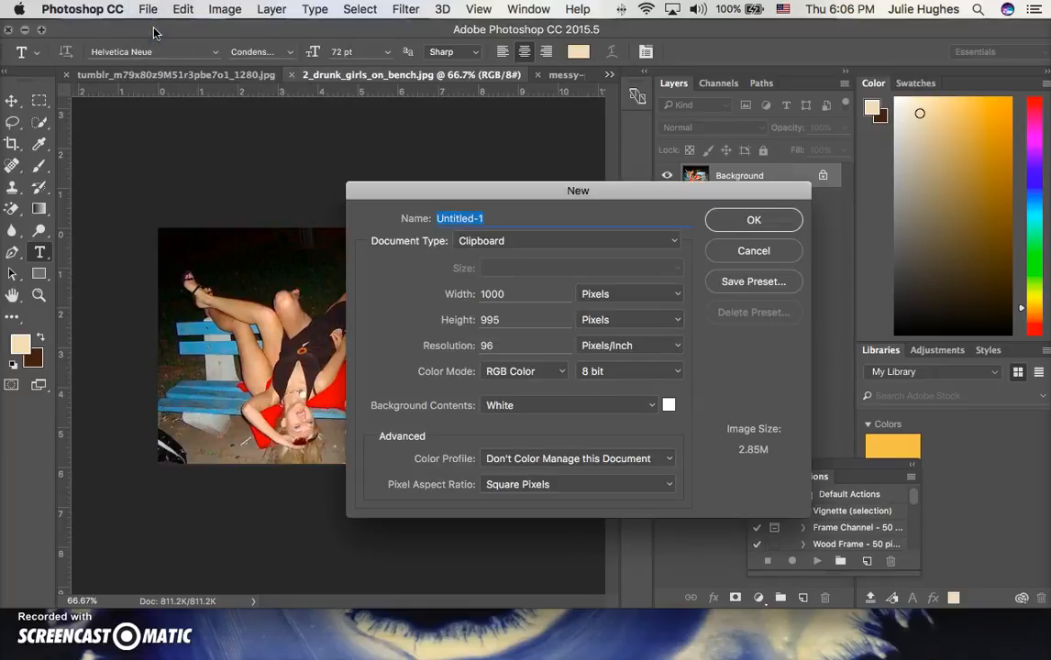
pyautogui.write('Drake_Poster_Julie')
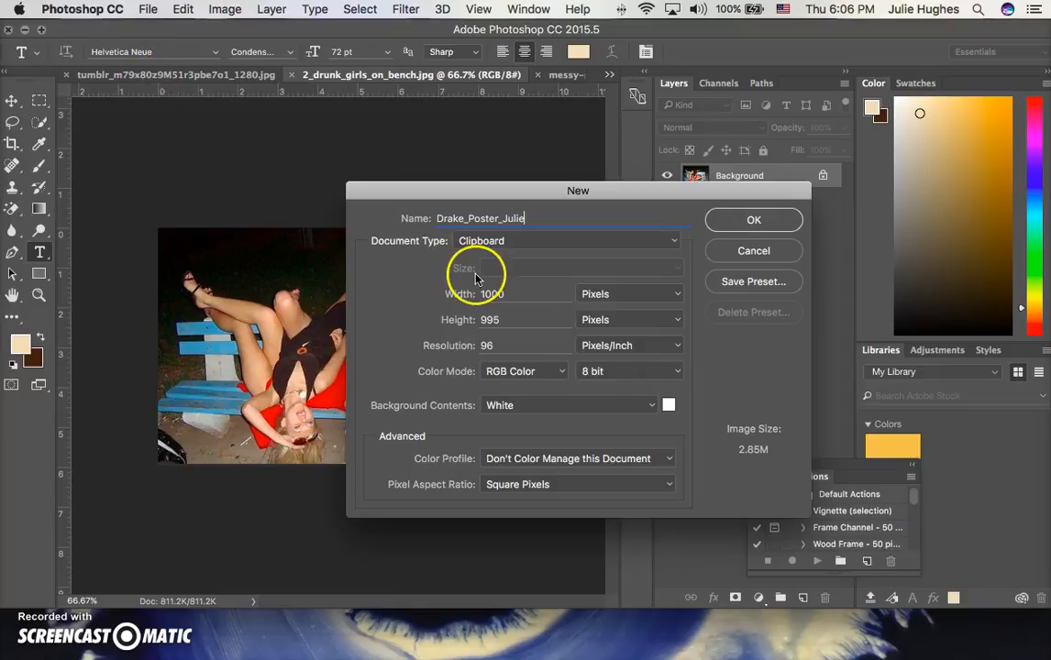
pyautogui.click(503, 295)
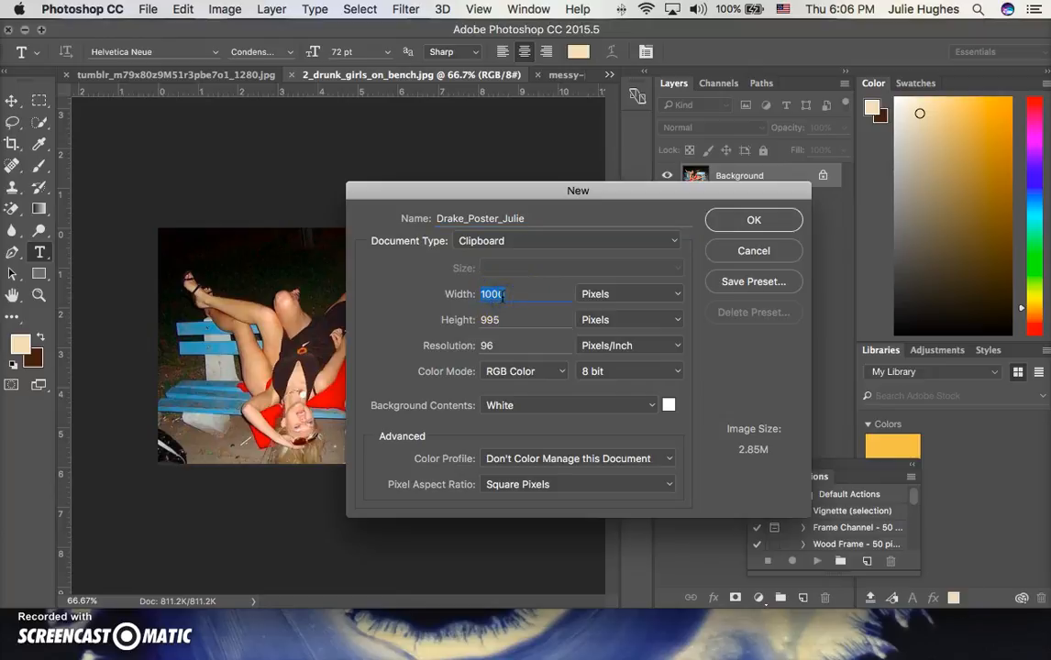
pyautogui.write('11')
pyautogui.click(681, 303)
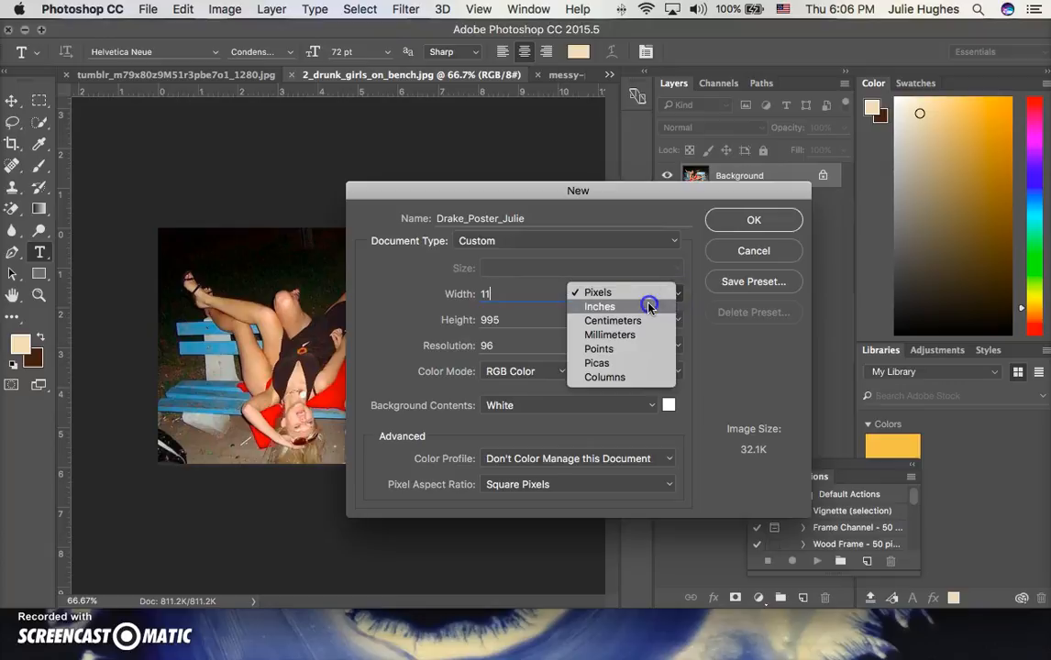
pyautogui.click(649, 302)
pyautogui.click(500, 319)
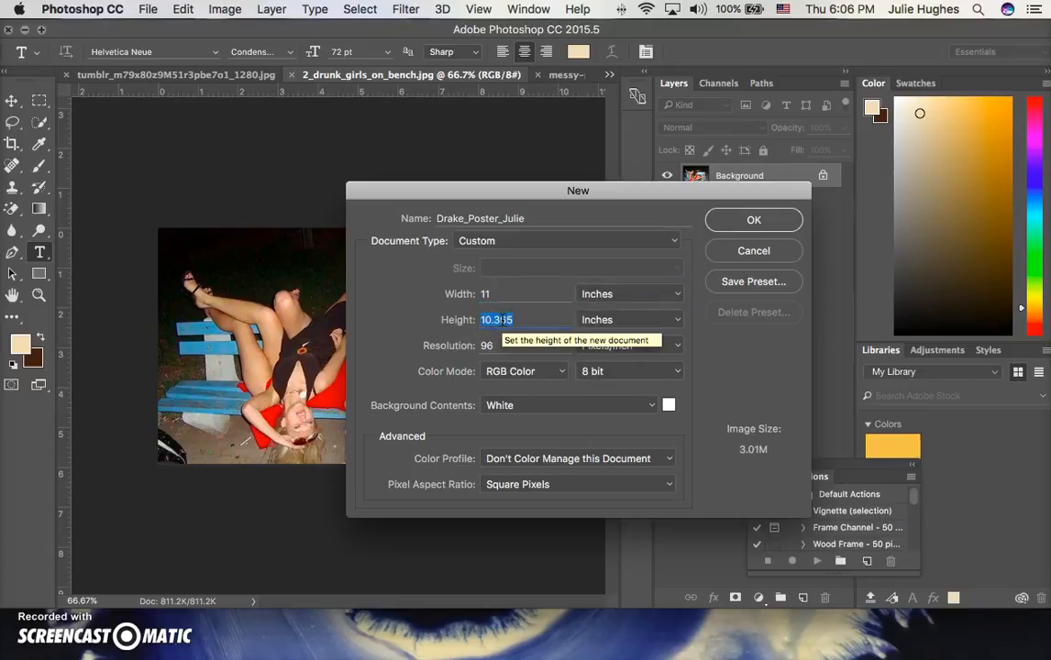
pyautogui.write('17')
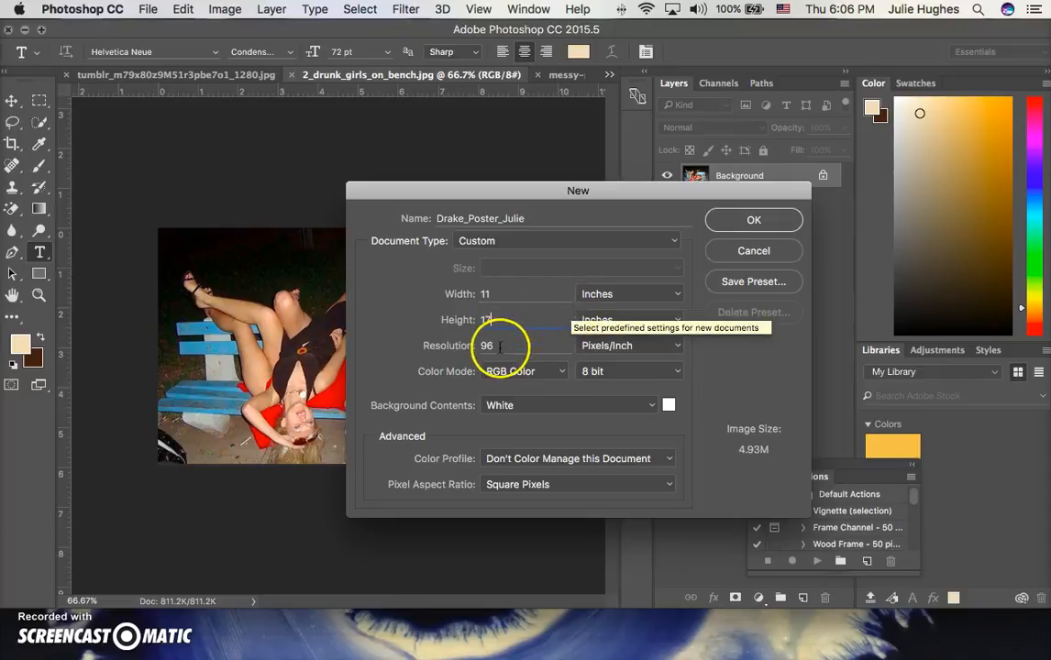
# Step: Set the new document's resolution to 300 pixels/inch and its color mode to CMYK Color
pyautogui.click(486, 345)
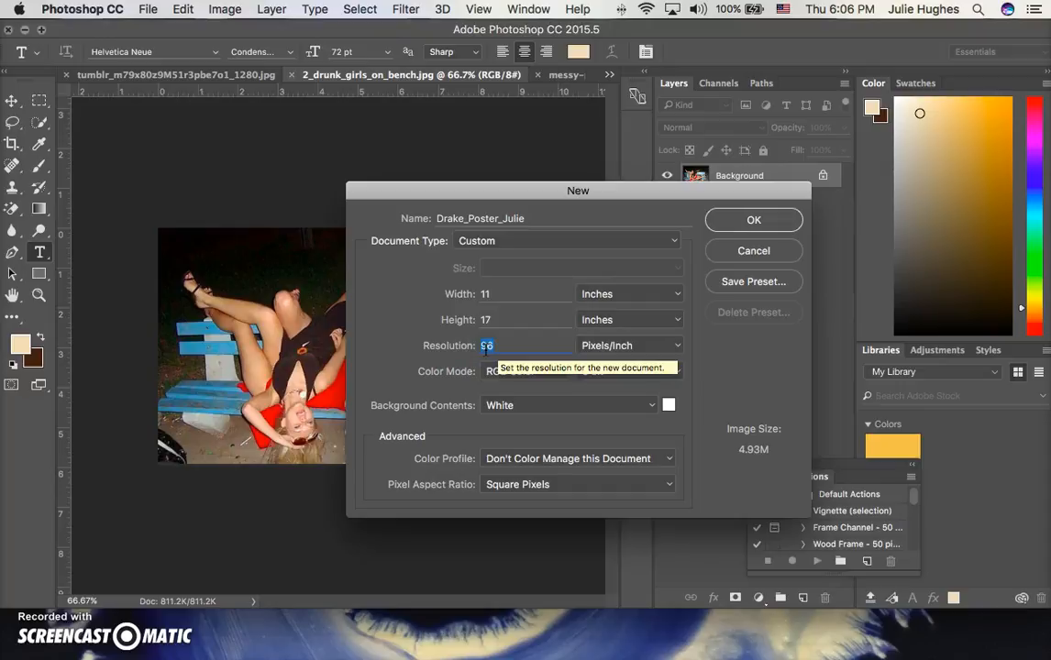
pyautogui.write('300')
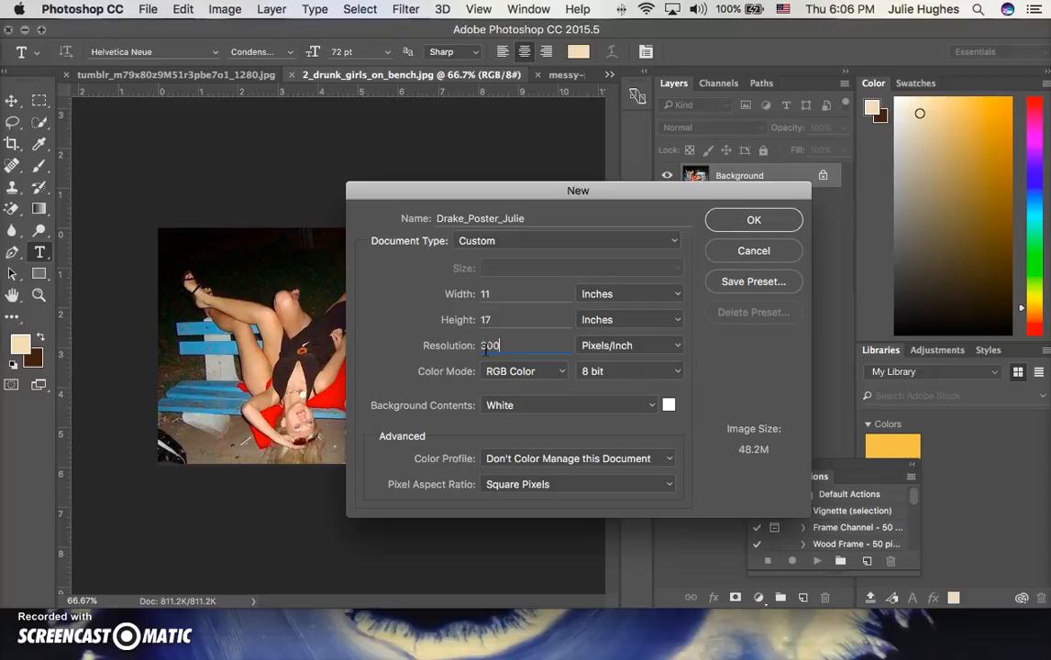
pyautogui.click(562, 371)
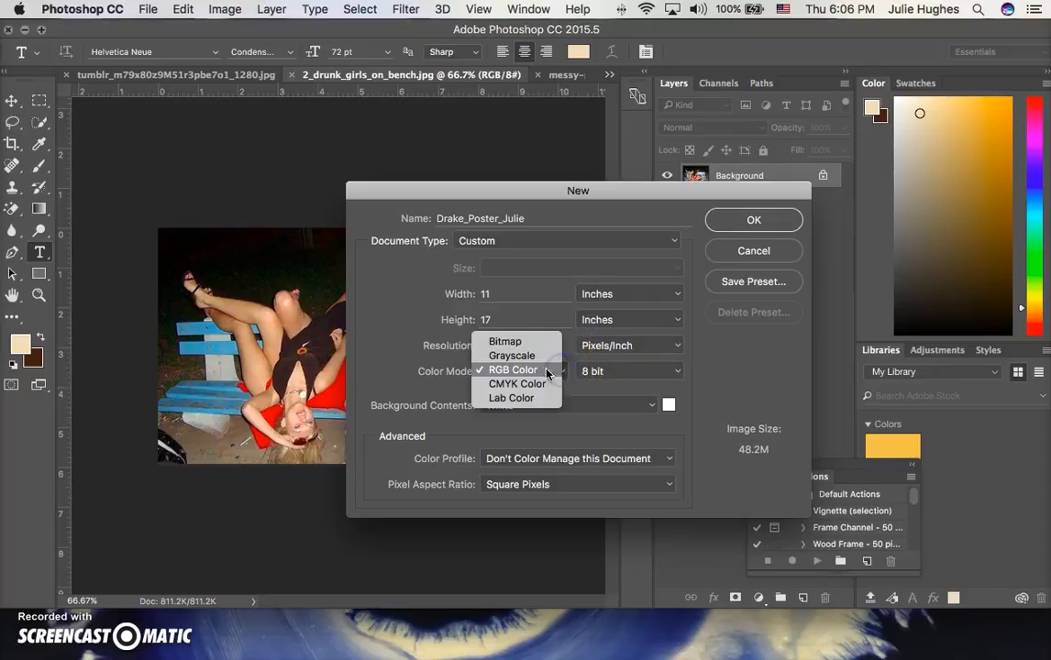
pyautogui.click(528, 383)
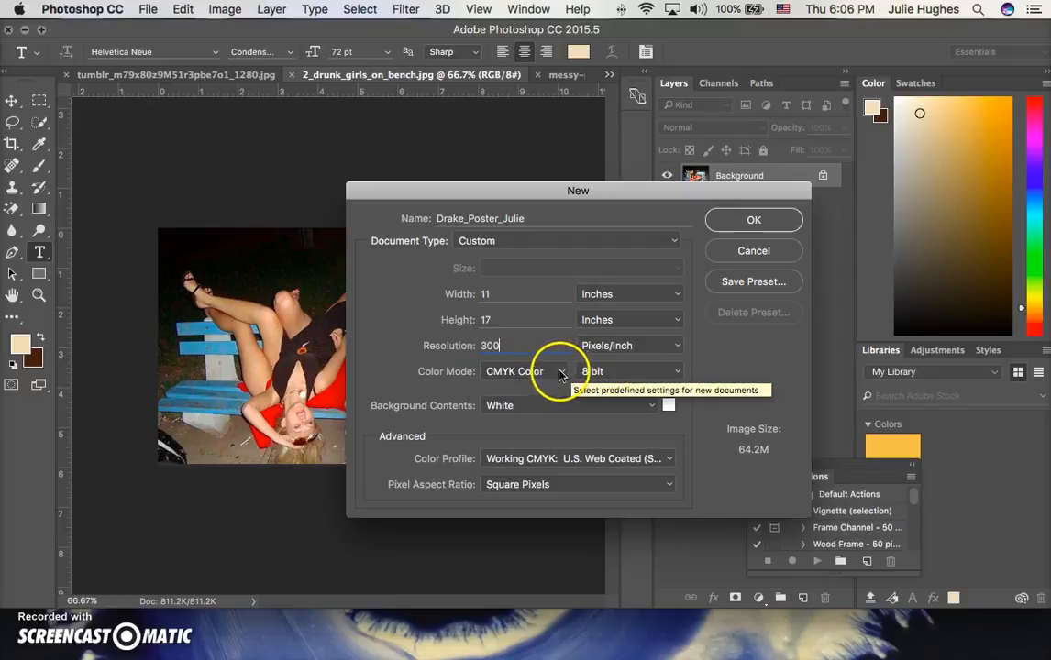
pyautogui.click(558, 373)
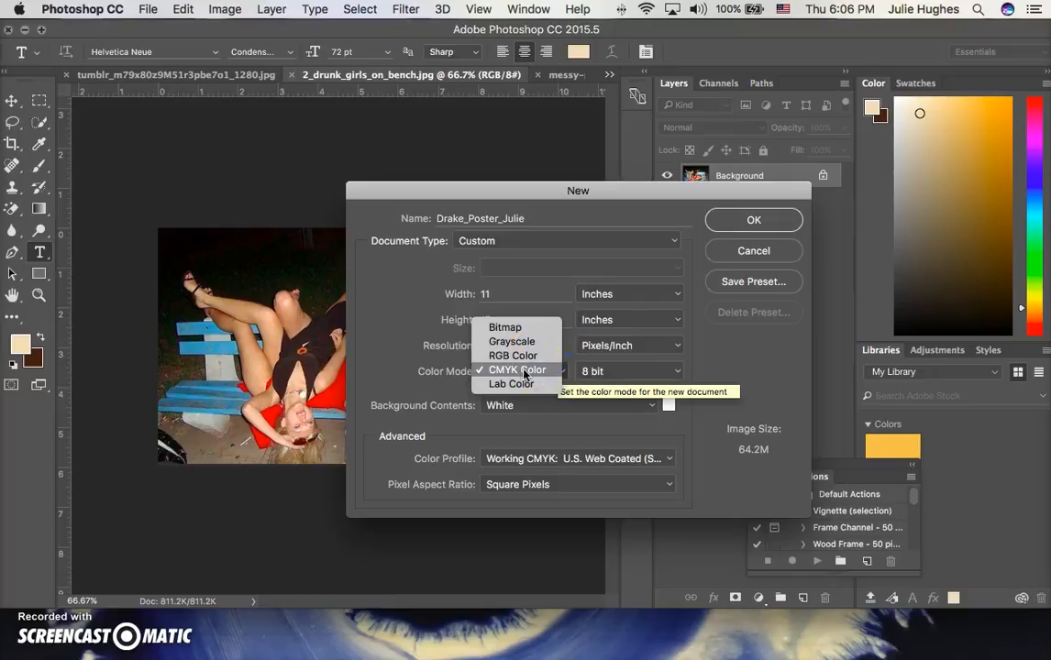
pyautogui.click(677, 369)
# Step: Set the bit depth to 16 bit, keep the background contents White, and create the document
pyautogui.click(676, 371)
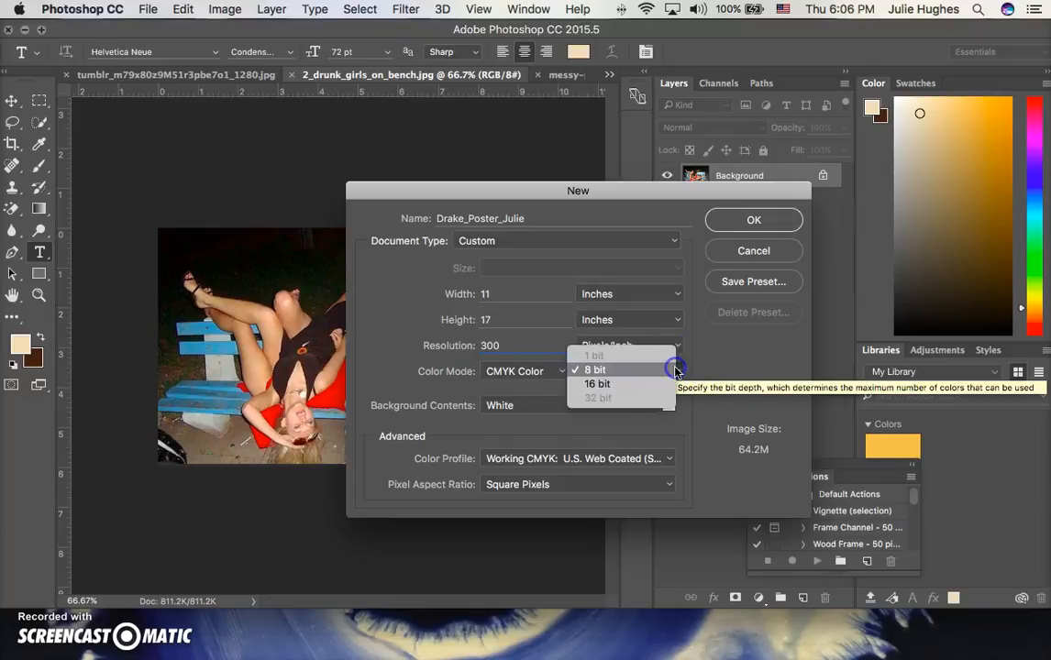
pyautogui.click(640, 384)
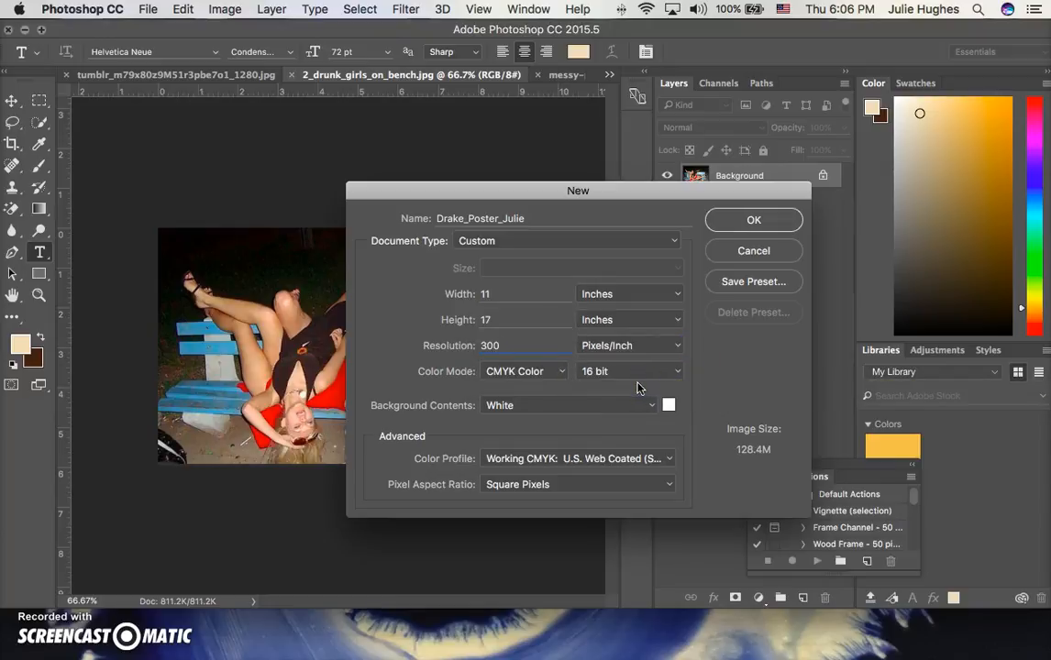
pyautogui.click(649, 406)
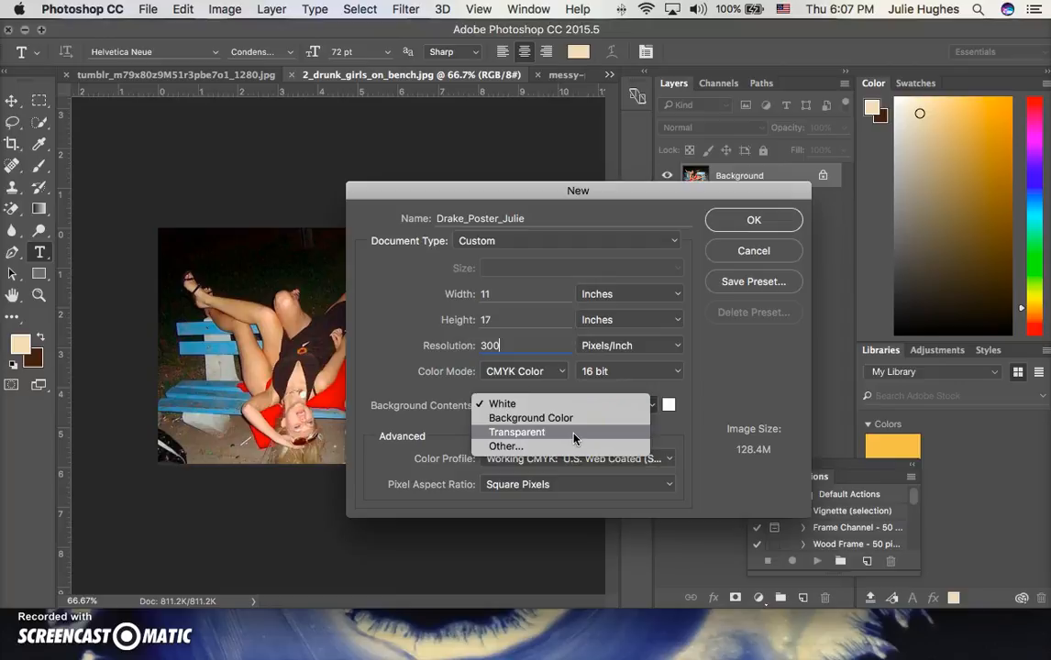
pyautogui.click(511, 405)
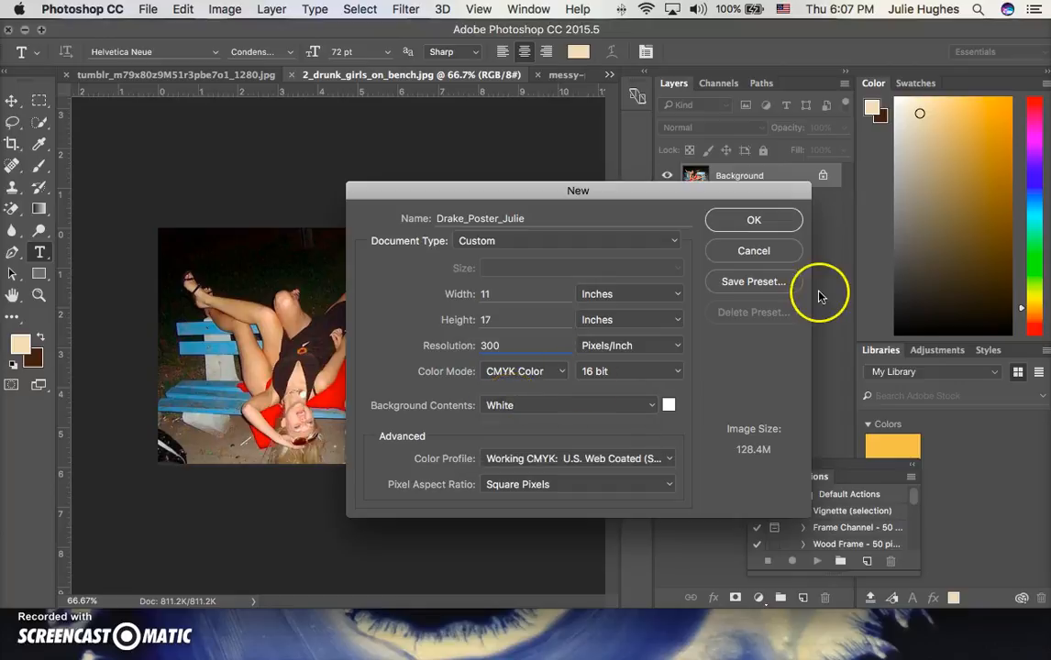
pyautogui.click(756, 218)
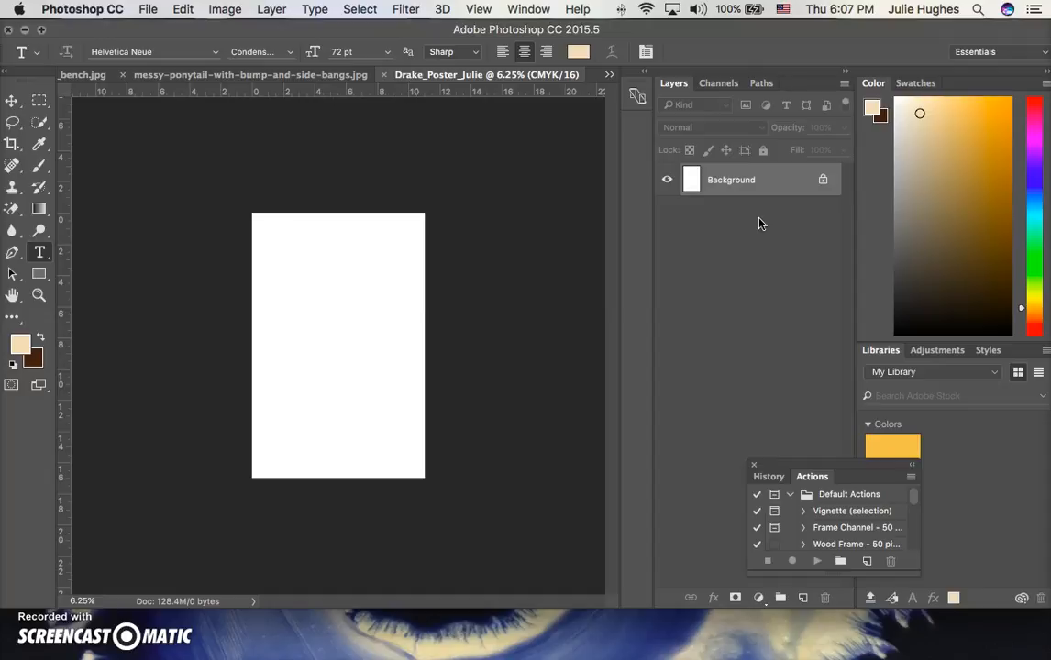
# Step: Add a new layer named Text above the poster's background
pyautogui.click(270, 11)
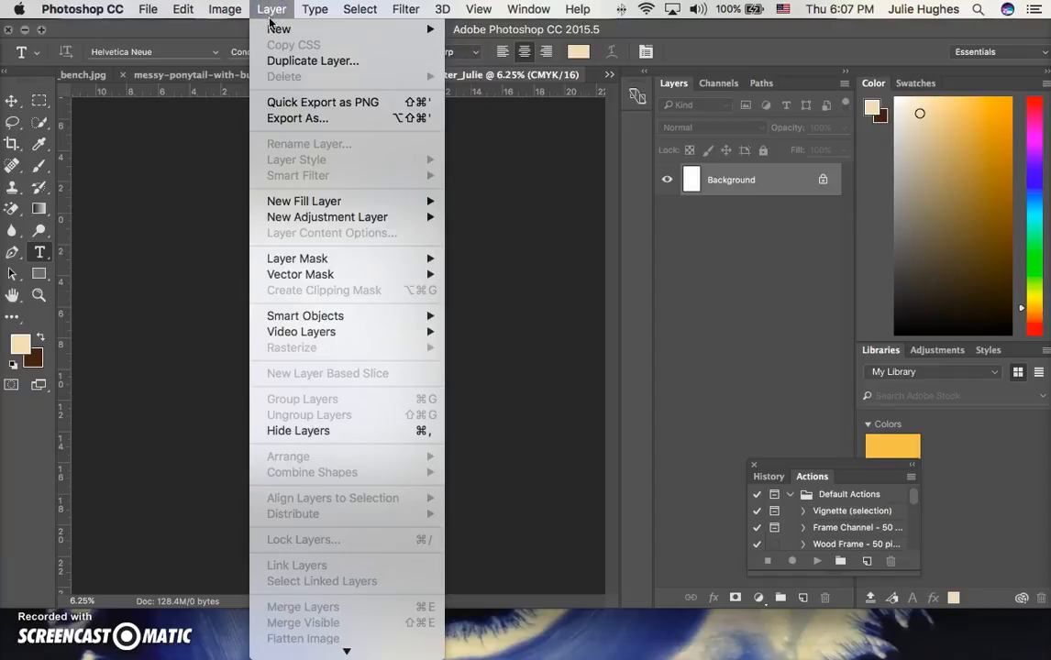
pyautogui.moveTo(275, 29)
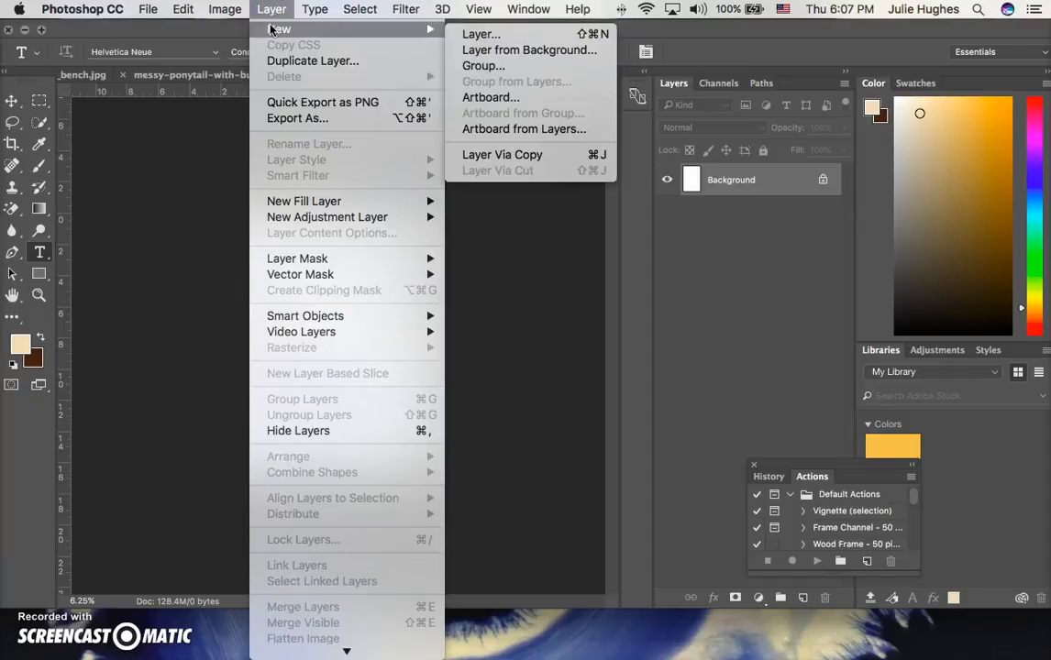
pyautogui.click(473, 35)
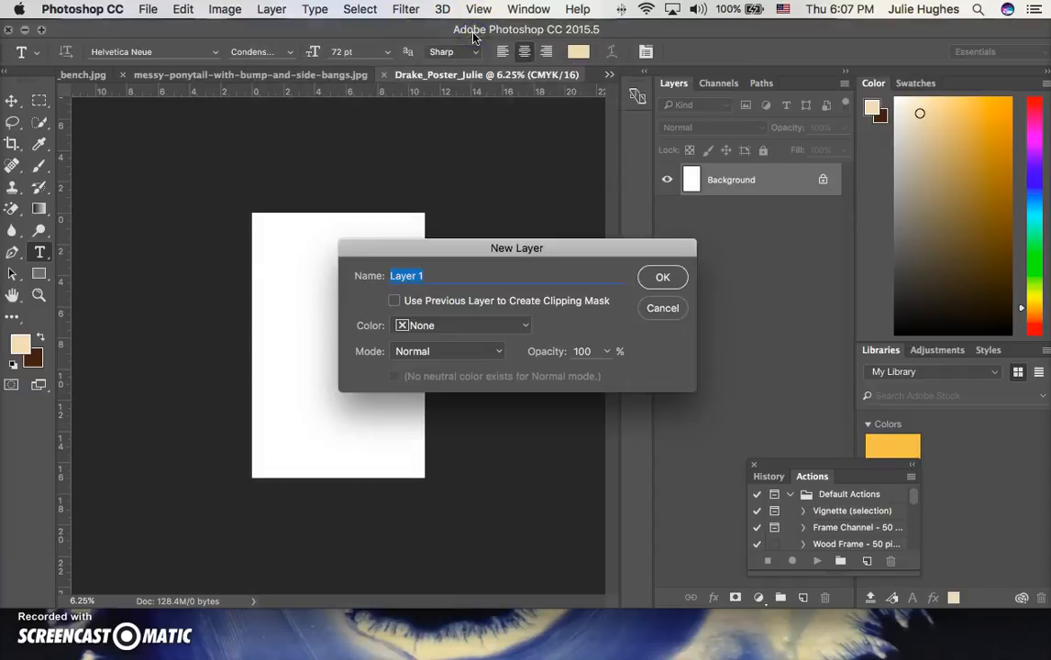
pyautogui.write('Text')
pyautogui.click(658, 278)
pyautogui.click(658, 279)
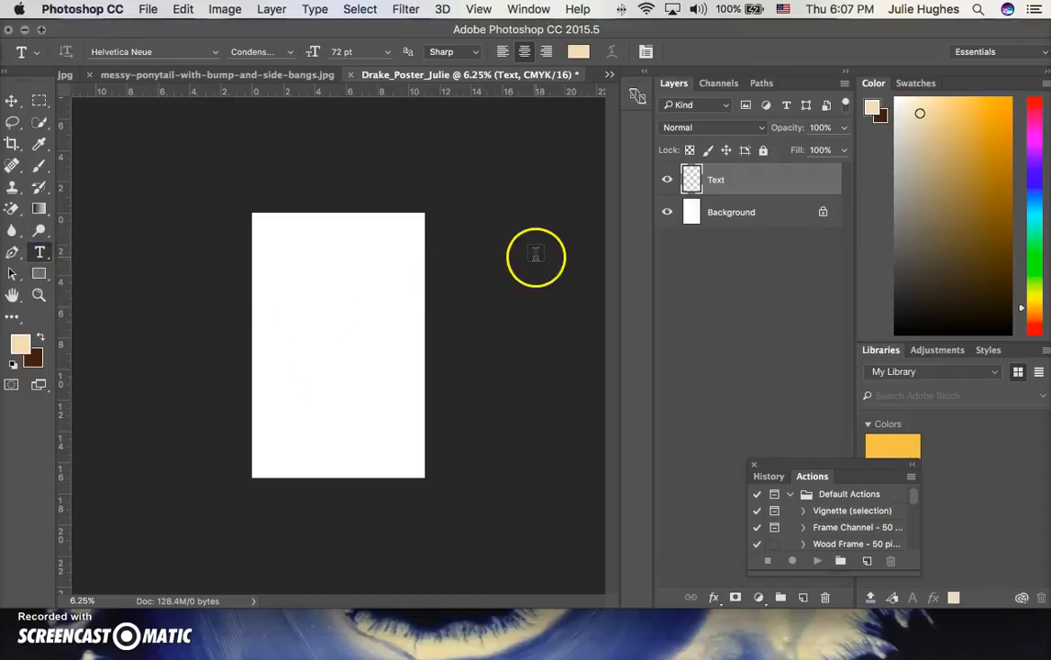
# Step: Draw a text box about 6.5 by 10 inches on the poster and enter PAST, BEHIND, ME, LIKE, A, PONYTAIL on separate lines
pyautogui.click(301, 290)
pyautogui.moveTo(302, 291); pyautogui.dragTo(401, 448)
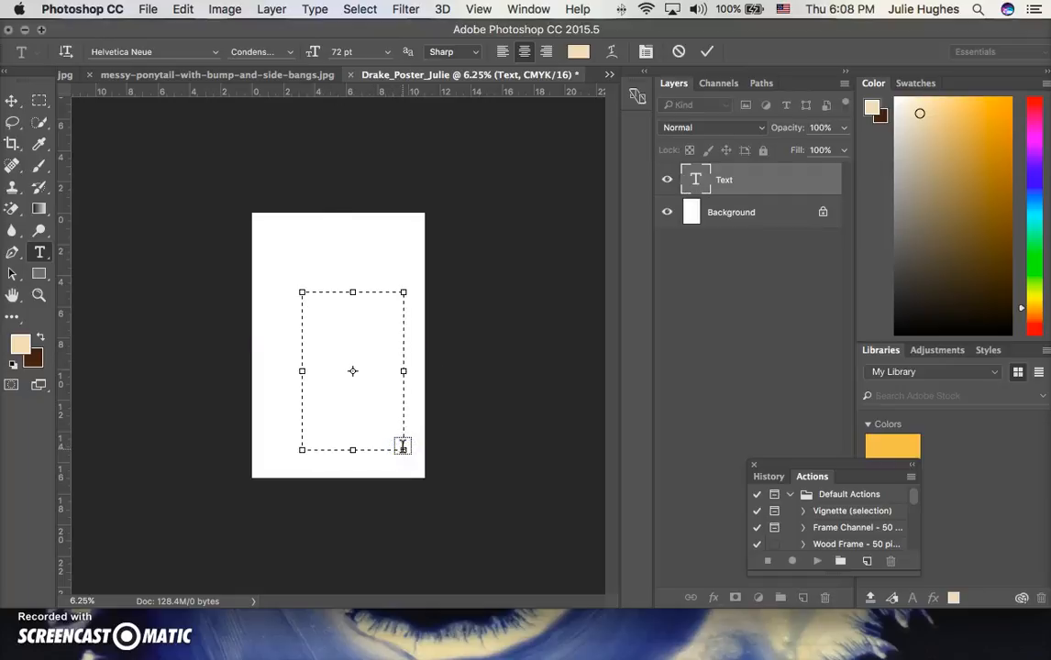
pyautogui.write('PAST')
pyautogui.press('Return')
pyautogui.write('BEHING')
pyautogui.press('Return')
pyautogui.press('BackSpace')
pyautogui.press('BackSpace')
pyautogui.write('D')
pyautogui.press('Return')
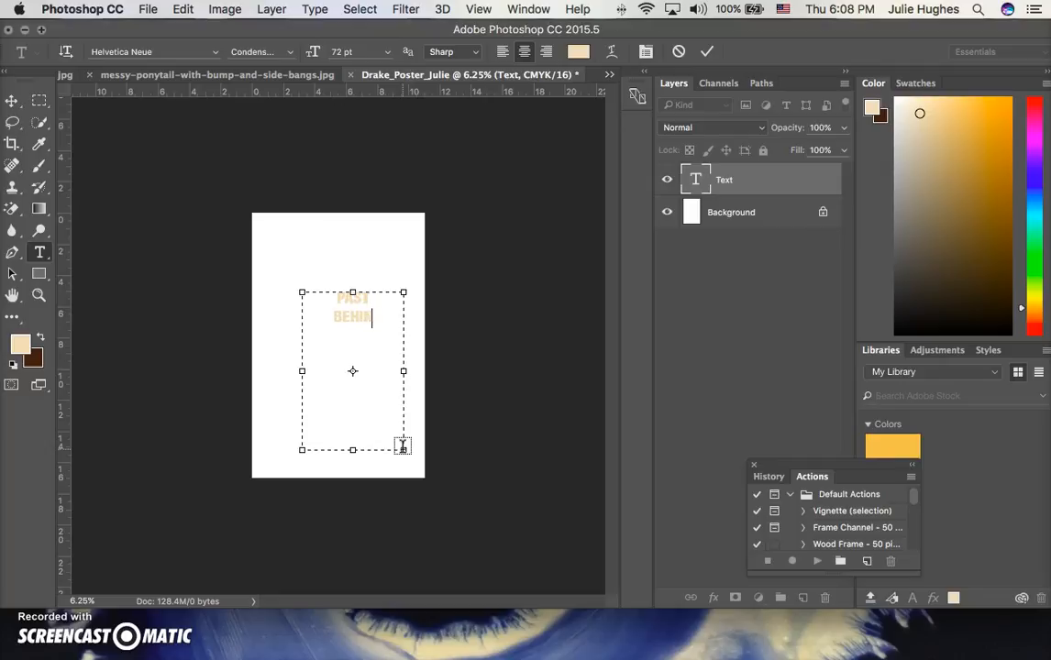
pyautogui.write('ME')
pyautogui.press('Return')
pyautogui.write('LIKE')
pyautogui.press('Return')
pyautogui.press('Return')
pyautogui.write('NYTAIL')
# Step: Browse the available fonts for the poster's lyric text, from Helvetica Neue through the Engravers MT entry
pyautogui.press('super+a')
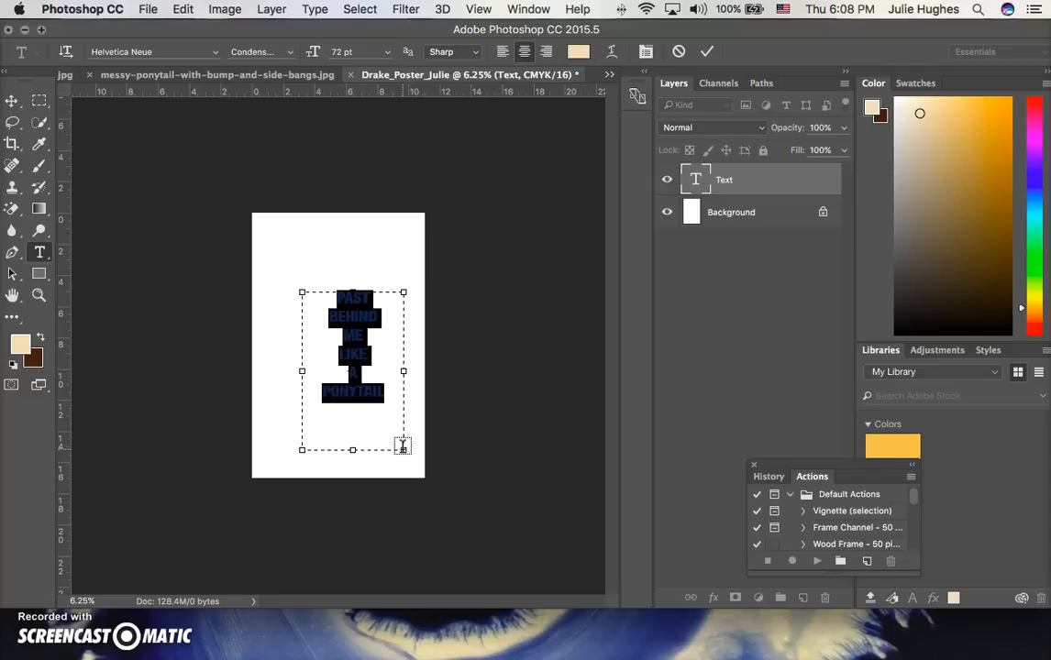
pyautogui.click(214, 53)
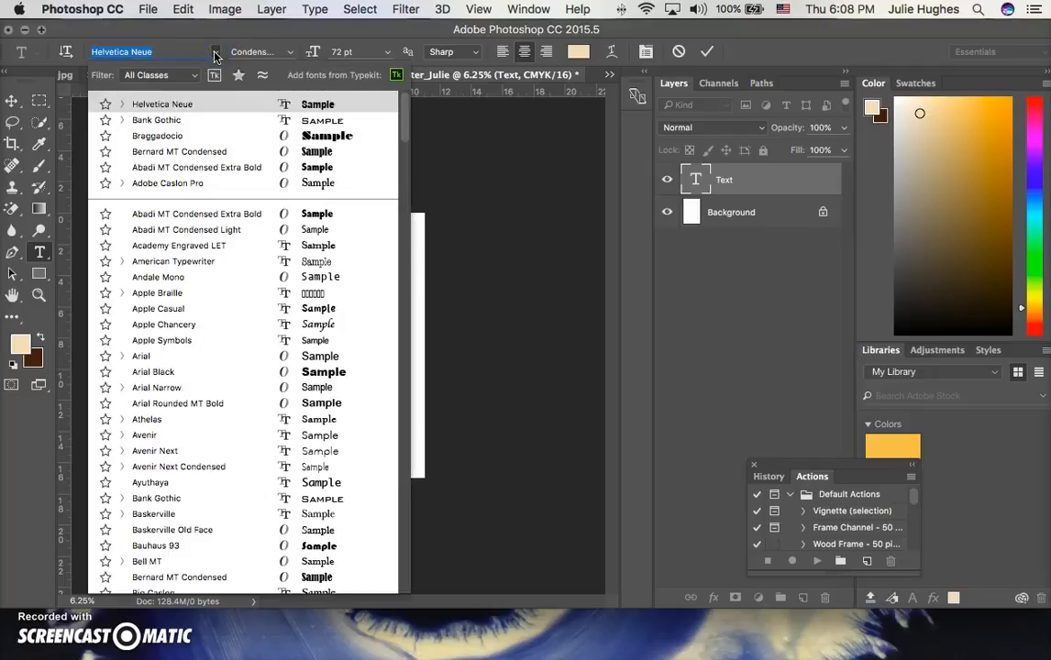
pyautogui.scroll(-5, 294, 477)
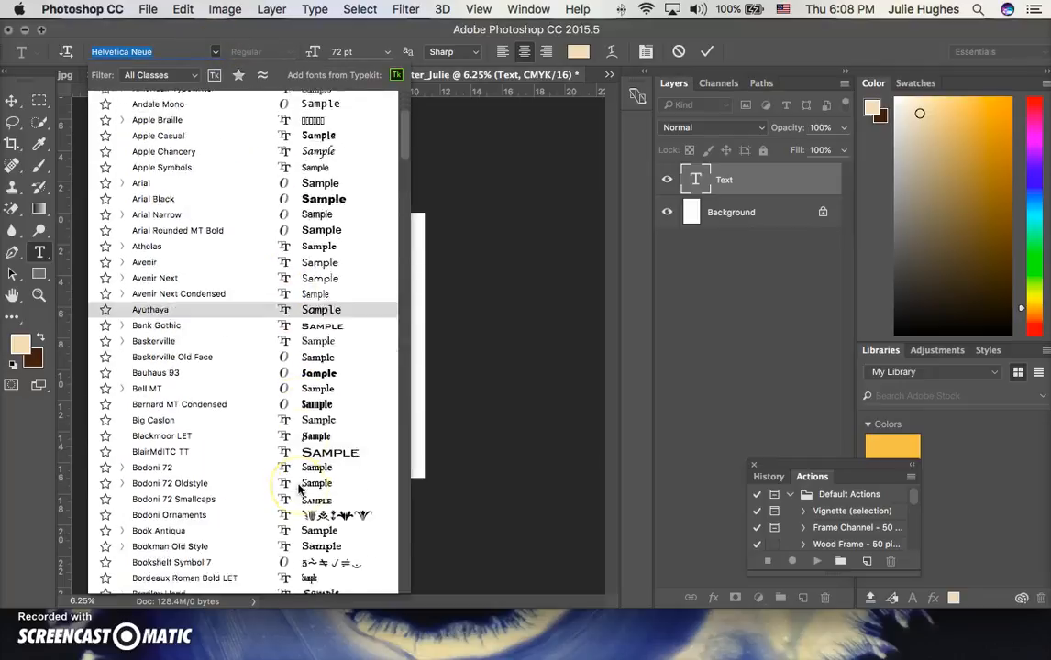
pyautogui.scroll(-3, 299, 490)
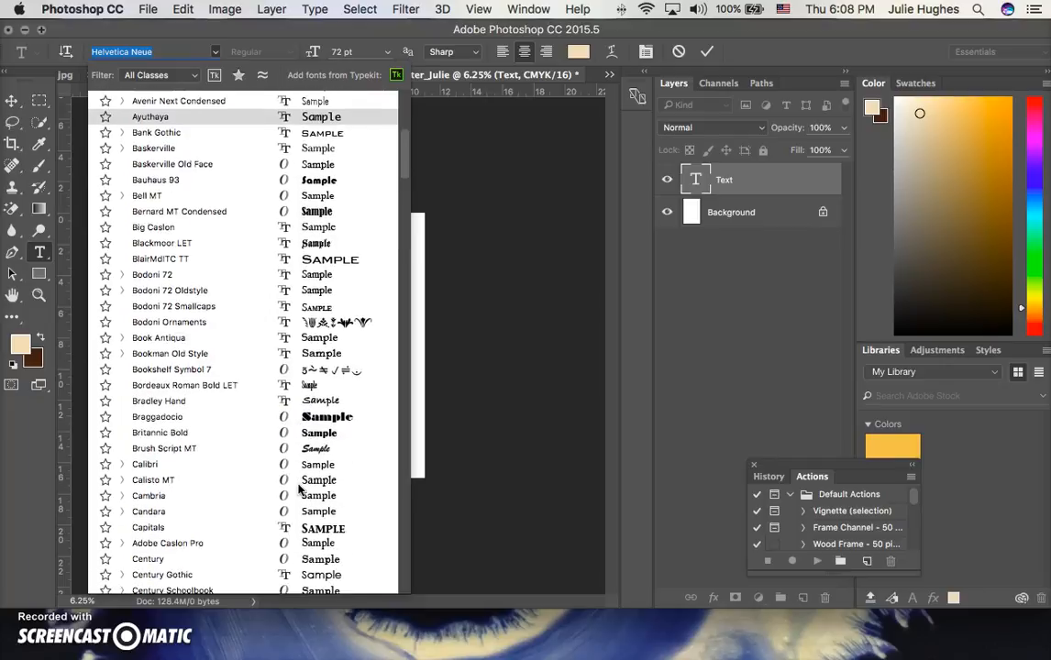
pyautogui.scroll(-2, 299, 491)
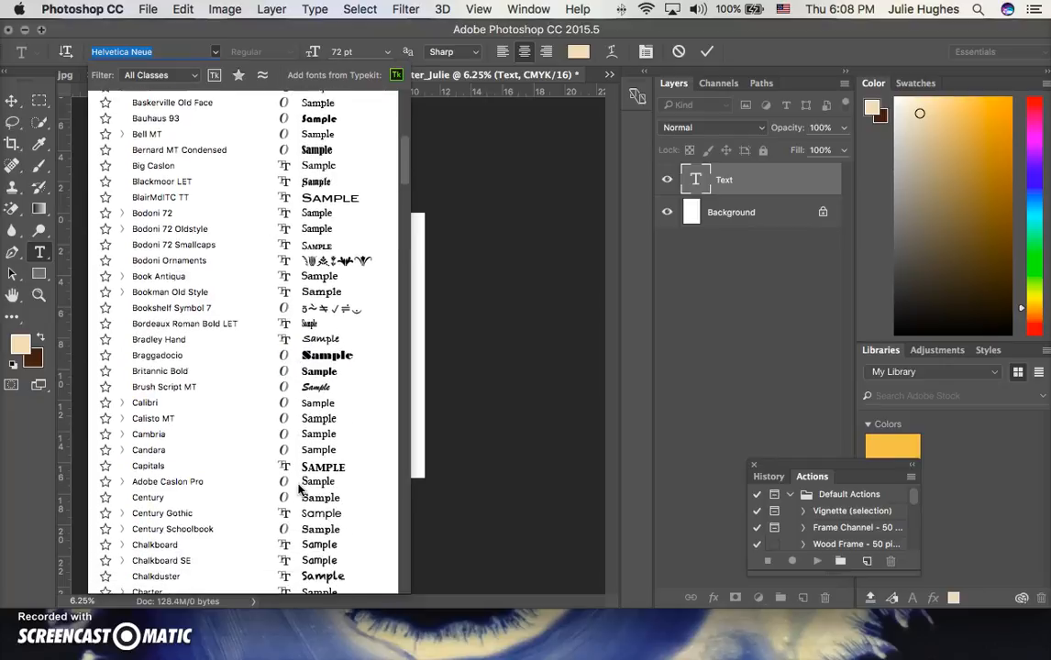
pyautogui.scroll(-6, 299, 491)
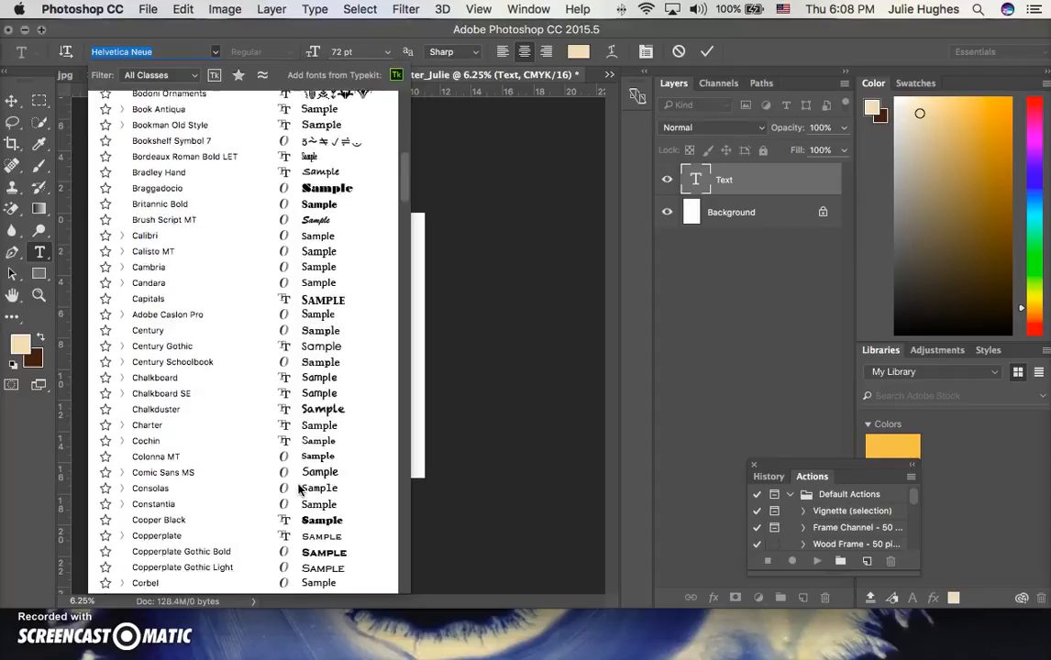
pyautogui.scroll(-2, 299, 491)
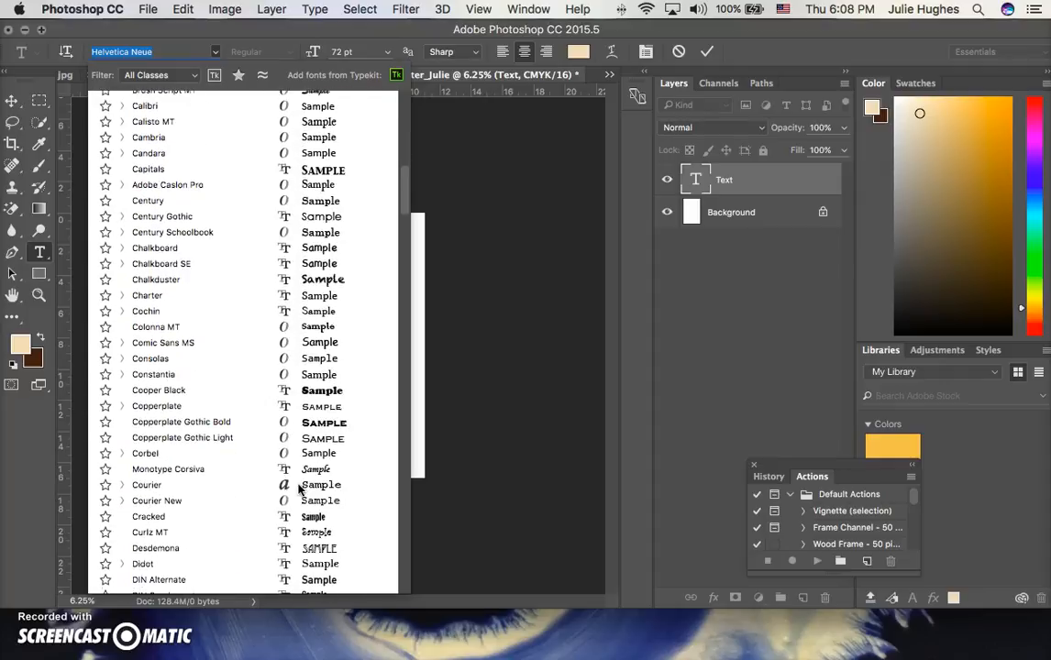
pyautogui.click(269, 495)
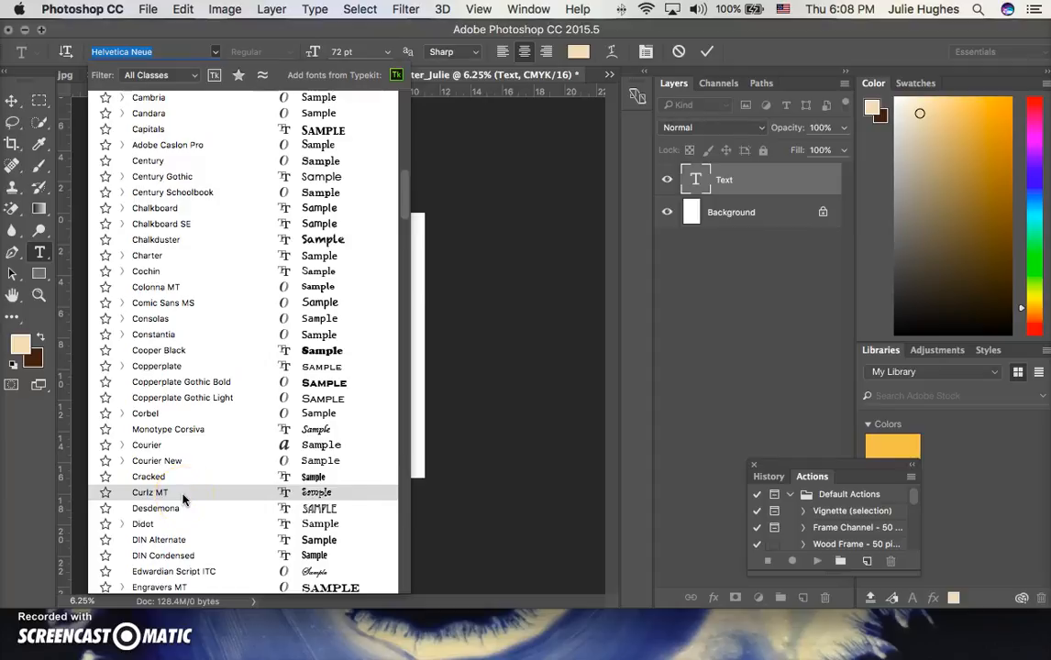
pyautogui.moveTo(181, 498); pyautogui.dragTo(206, 116)
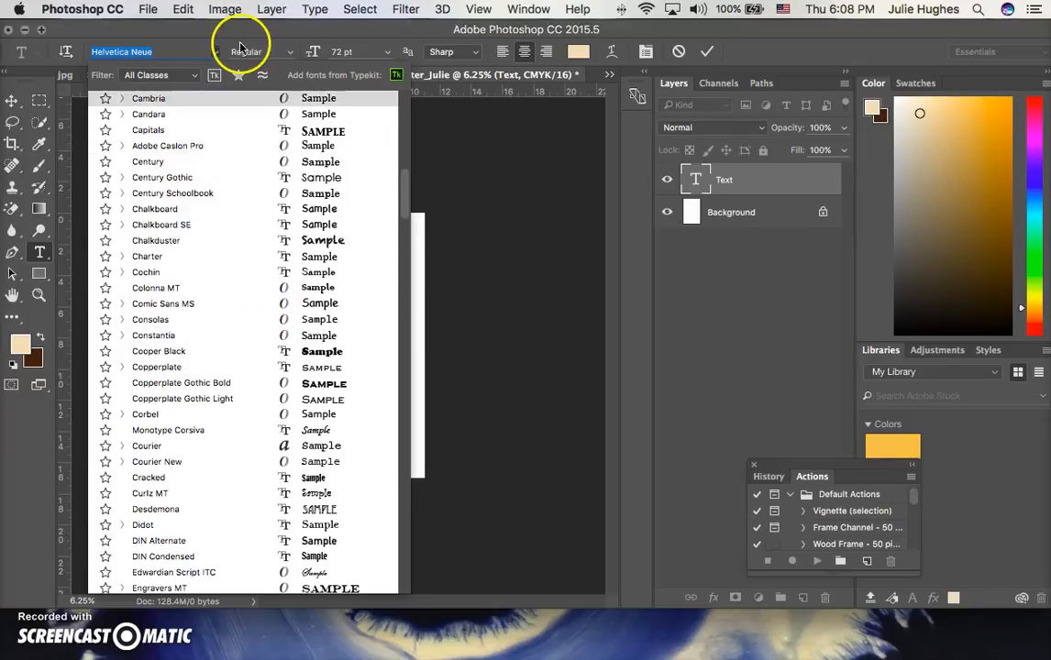
pyautogui.click(174, 53)
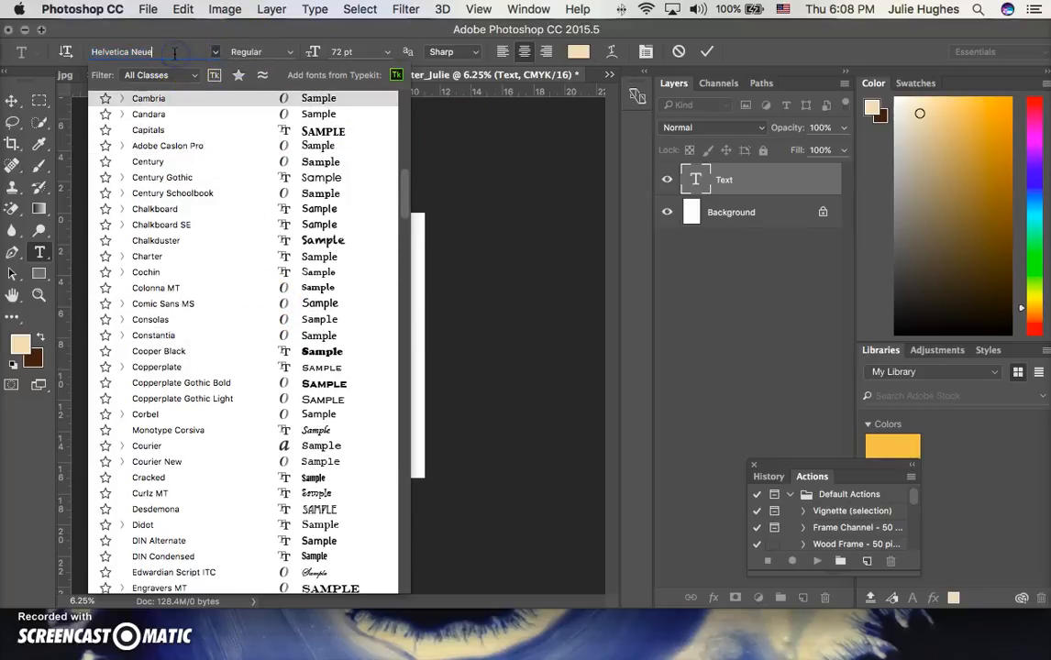
pyautogui.click(434, 171)
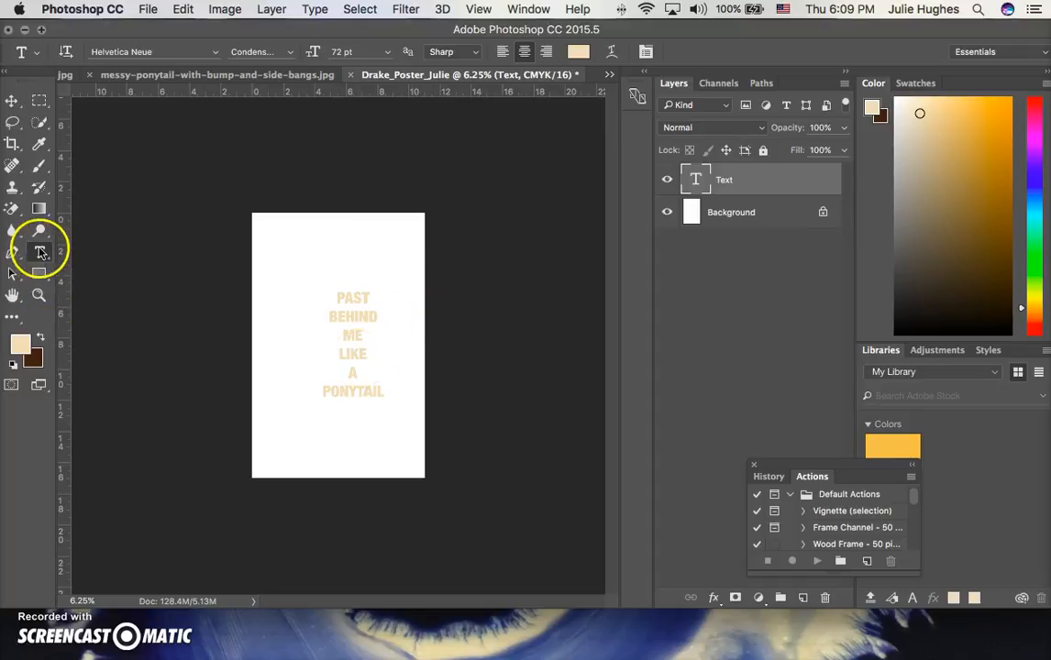
# Step: Recolor all of the lyric text to near-black #030303
pyautogui.click(356, 371)
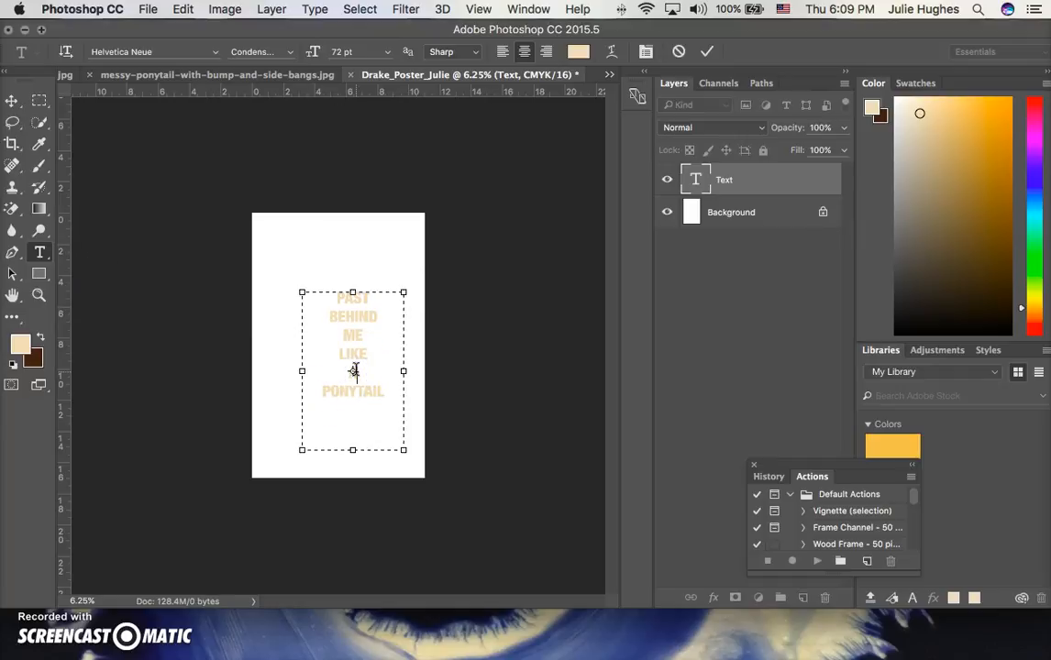
pyautogui.press('super+a')
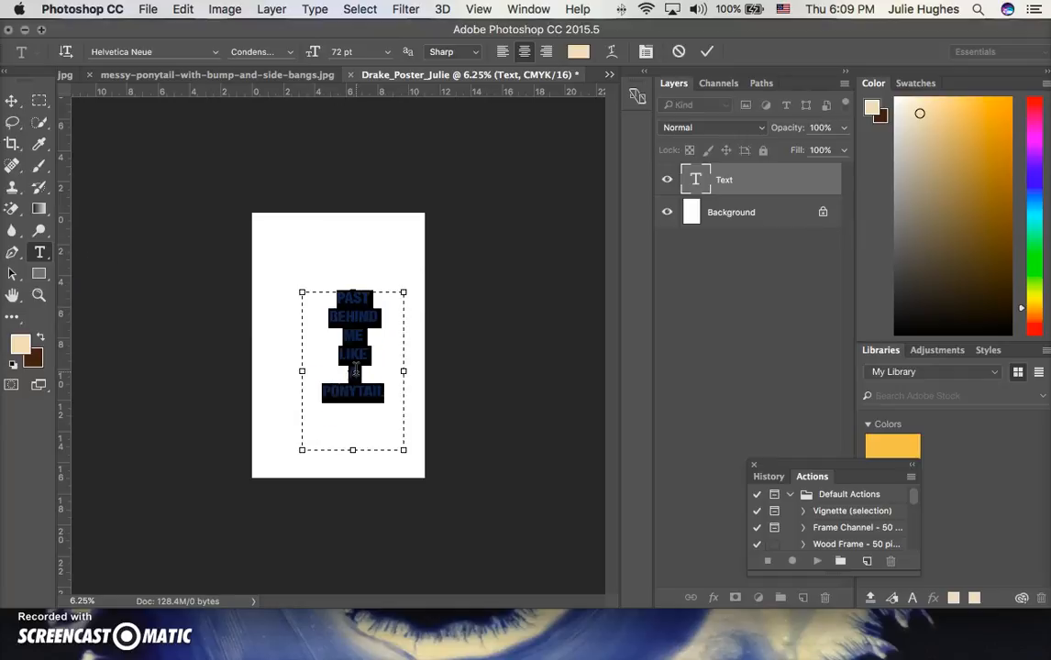
pyautogui.click(578, 52)
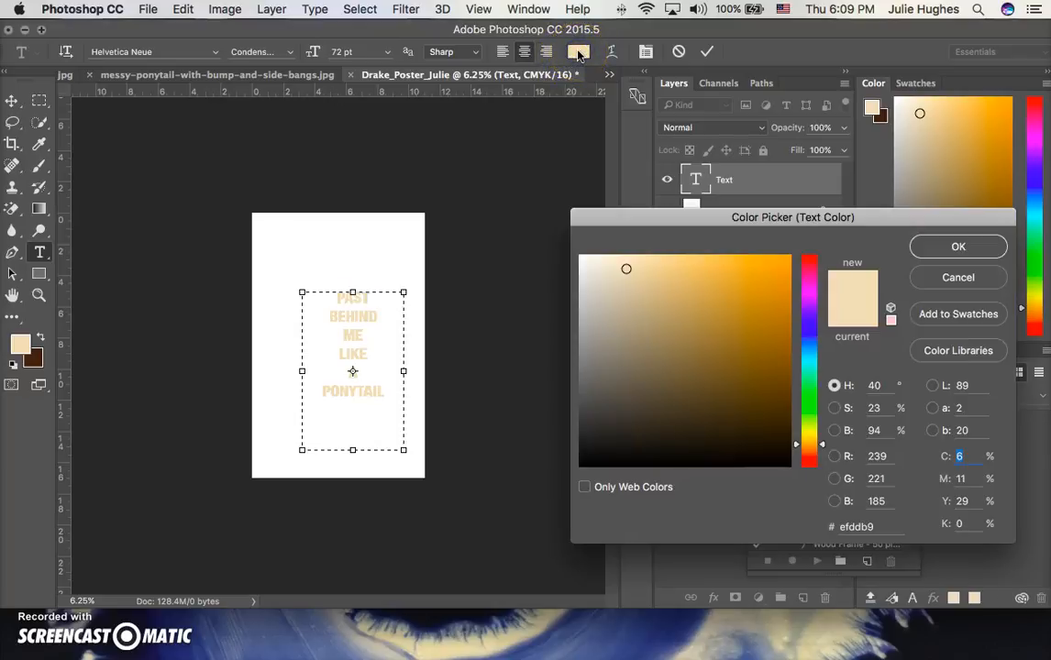
pyautogui.click(590, 465)
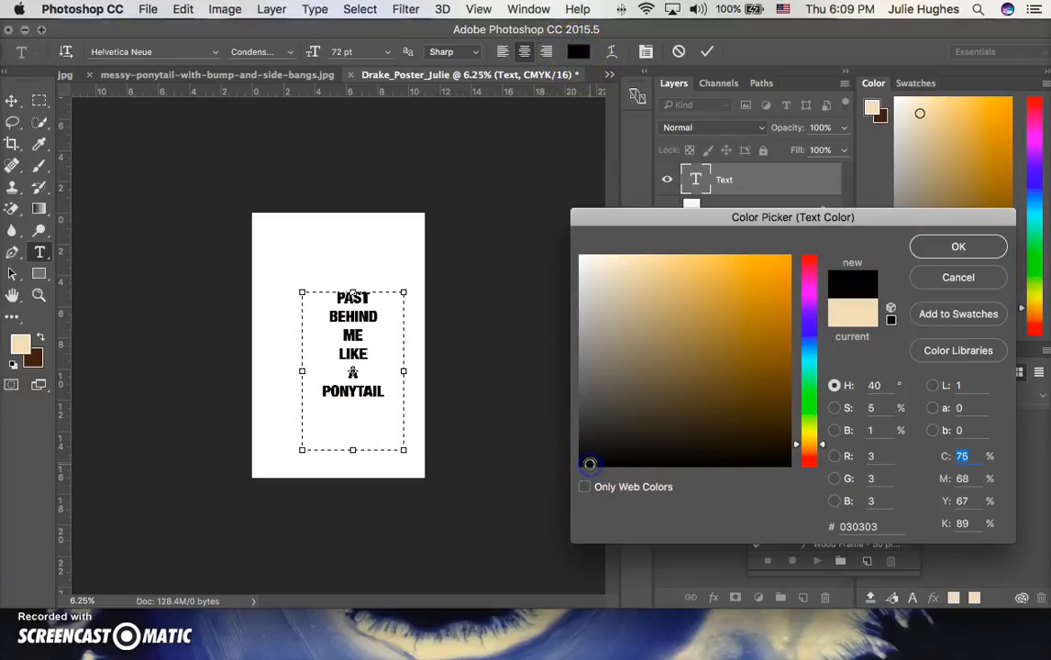
pyautogui.click(958, 246)
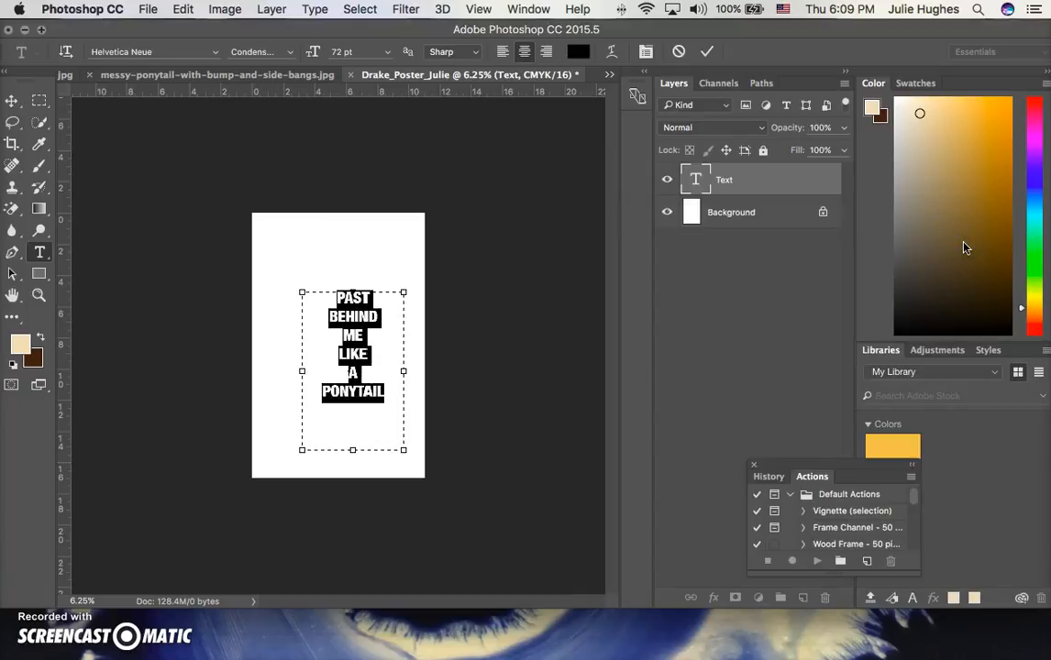
pyautogui.click(475, 218)
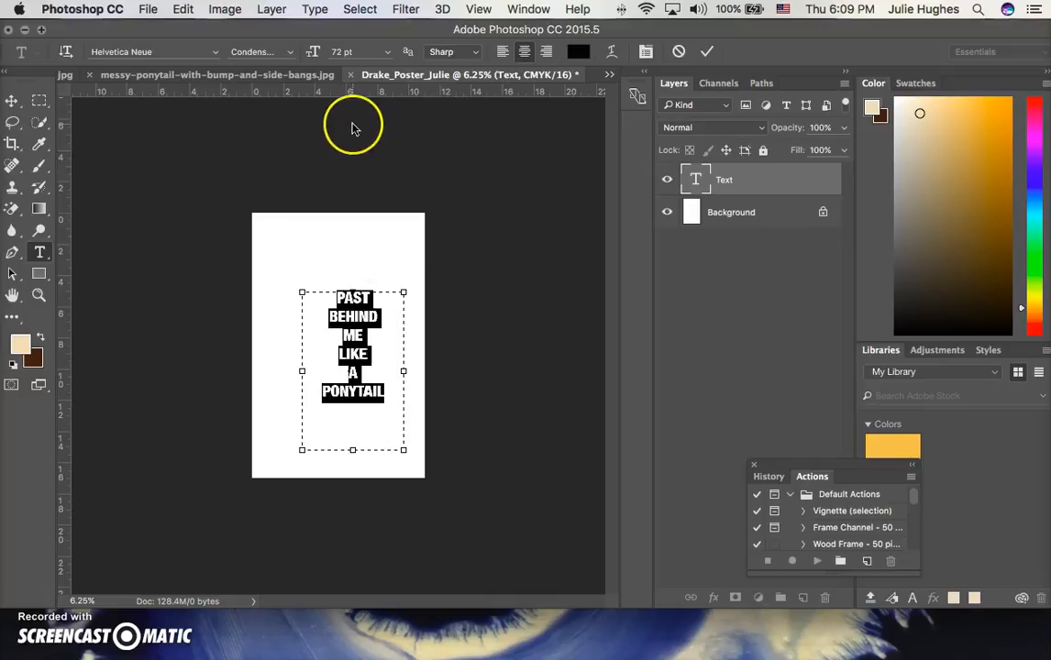
# Step: Set the lyric text to 150 pt and enlarge its text box to about 9 by 15 inches
pyautogui.click(388, 56)
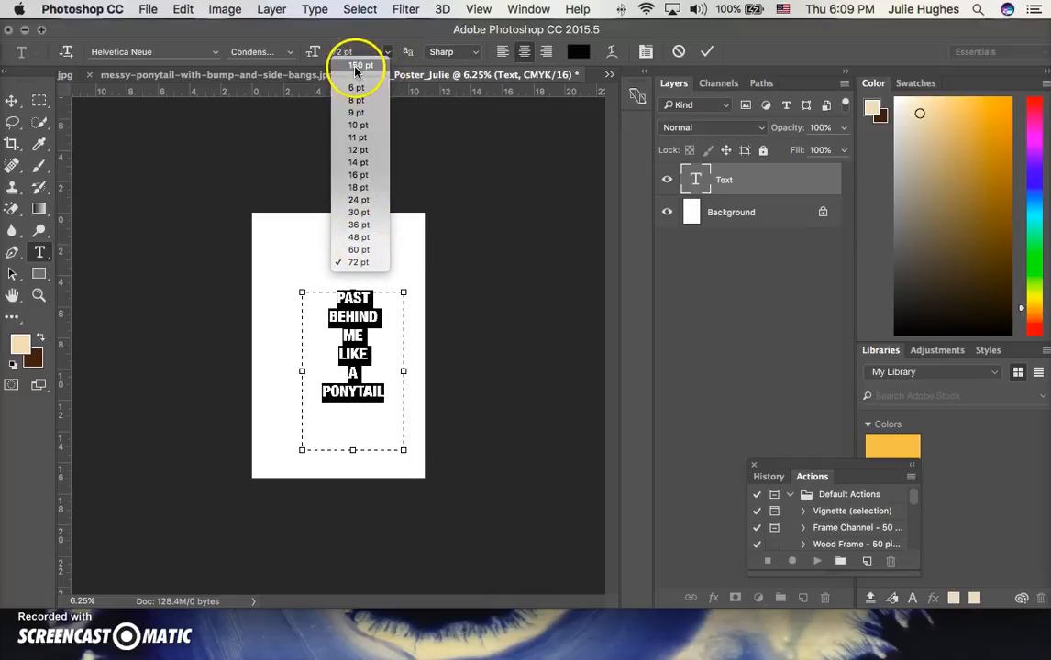
pyautogui.click(359, 29)
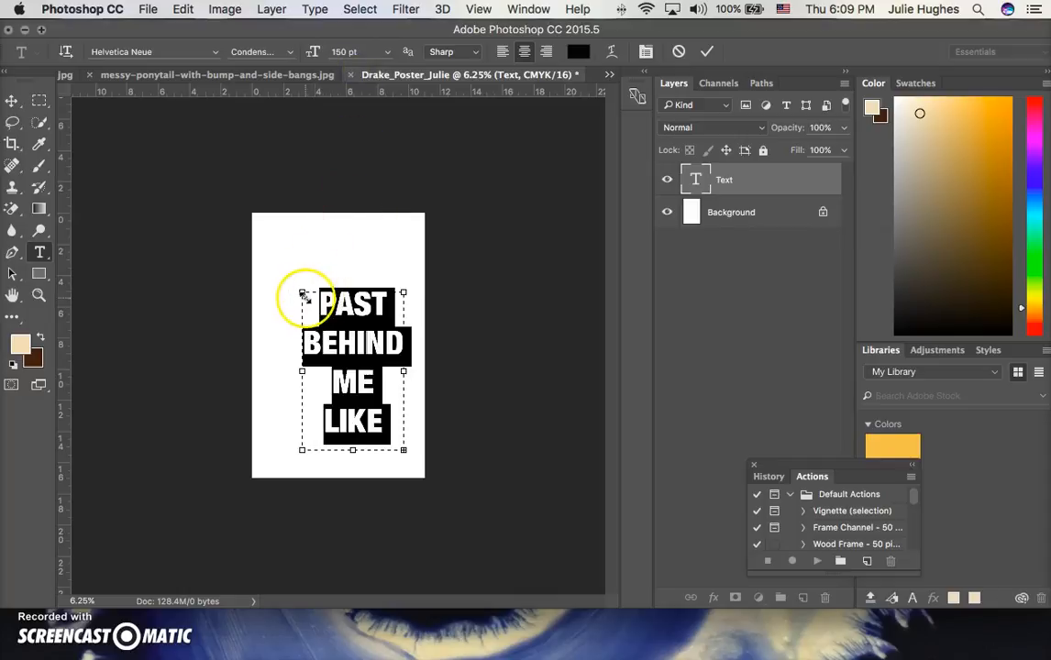
pyautogui.moveTo(303, 293); pyautogui.dragTo(272, 237)
pyautogui.moveTo(404, 449); pyautogui.dragTo(414, 472)
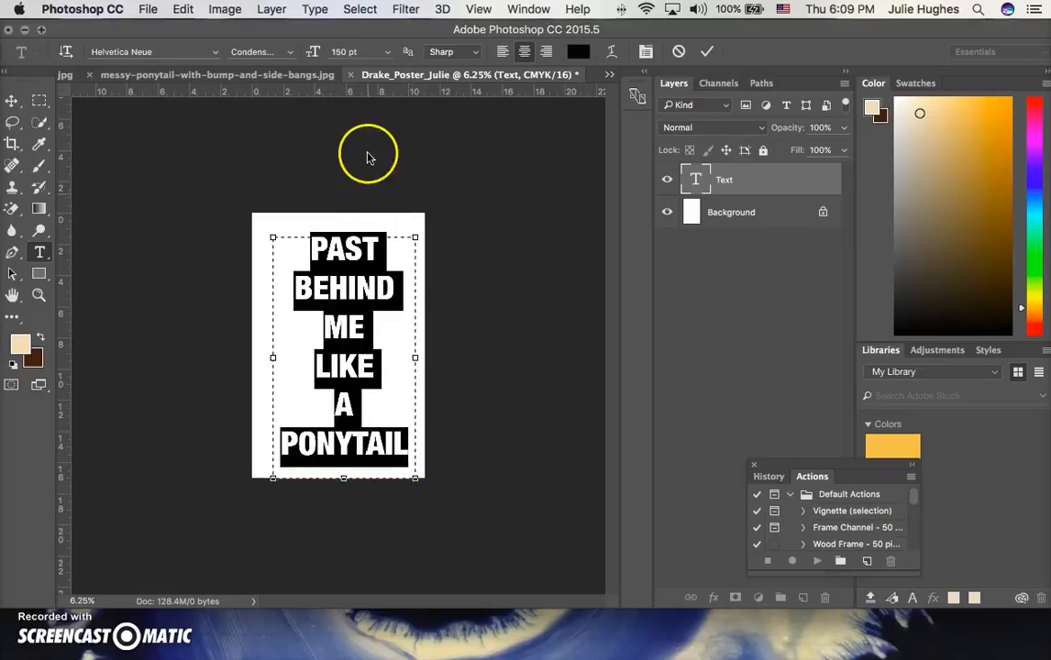
# Step: Set the lyric text to 100 pt and move it about 4 inches down into the poster's lower part
pyautogui.click(338, 52)
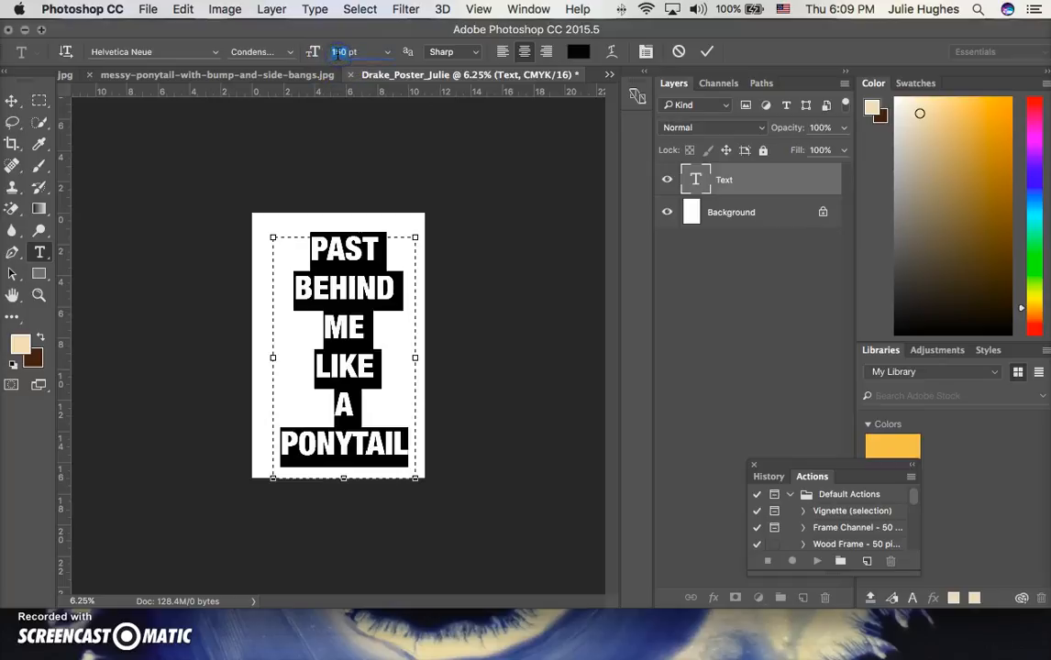
pyautogui.write('100')
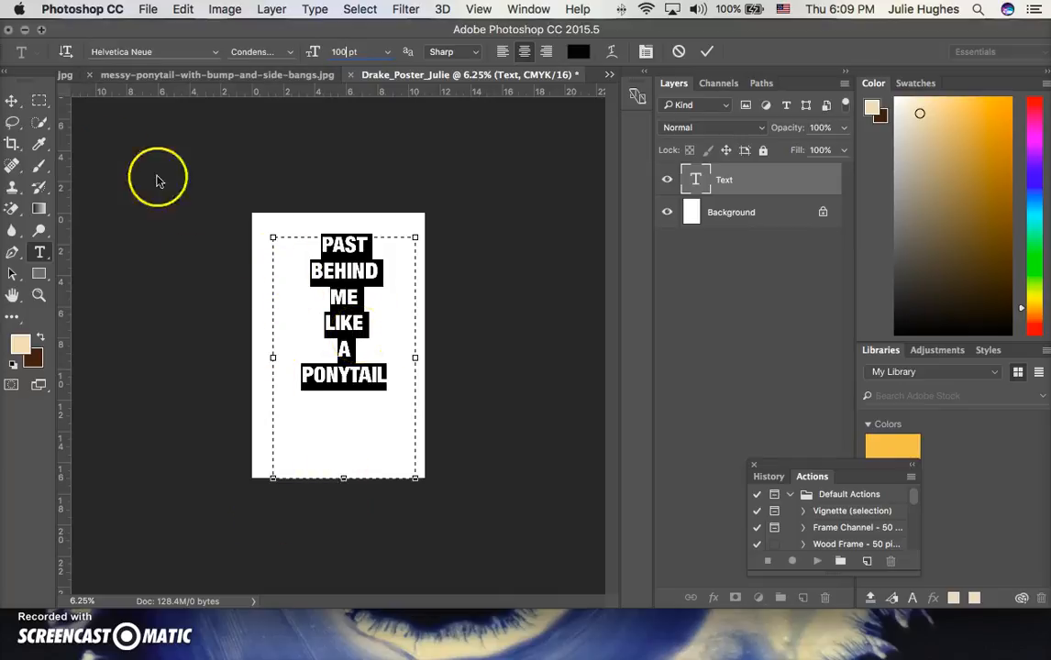
pyautogui.click(12, 101)
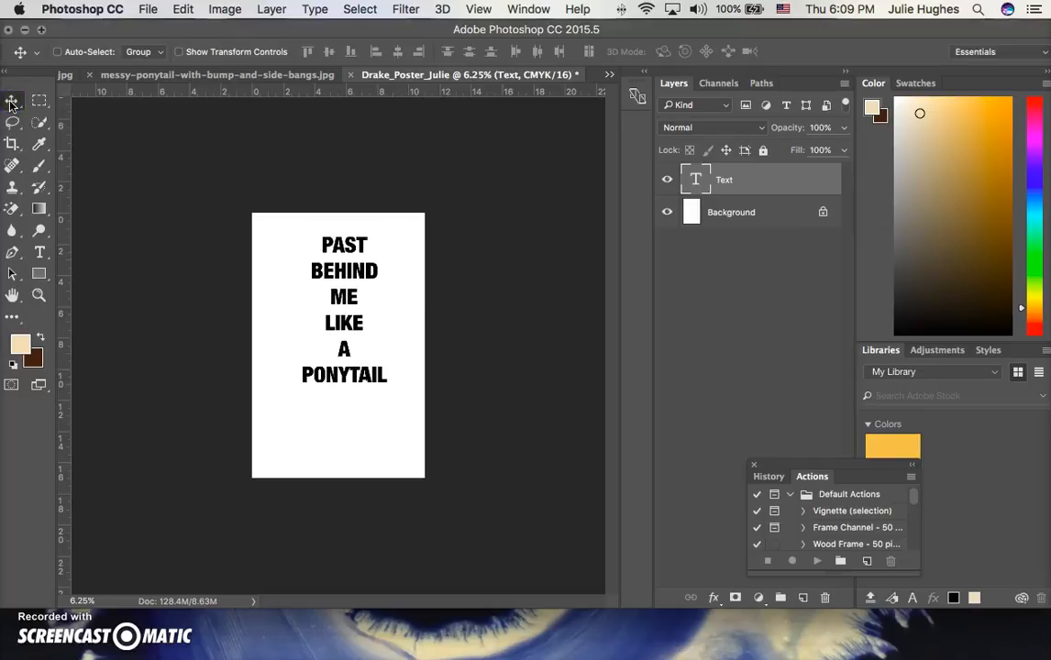
pyautogui.moveTo(339, 299); pyautogui.dragTo(356, 338)
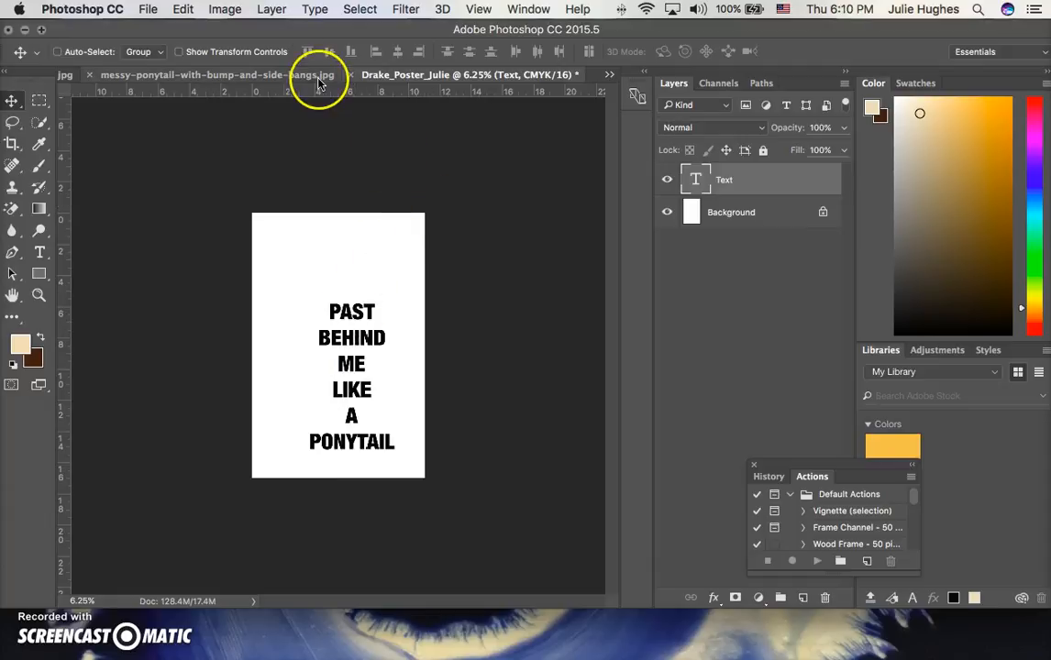
# Step: Add a new layer named Image above the Text layer
pyautogui.click(274, 9)
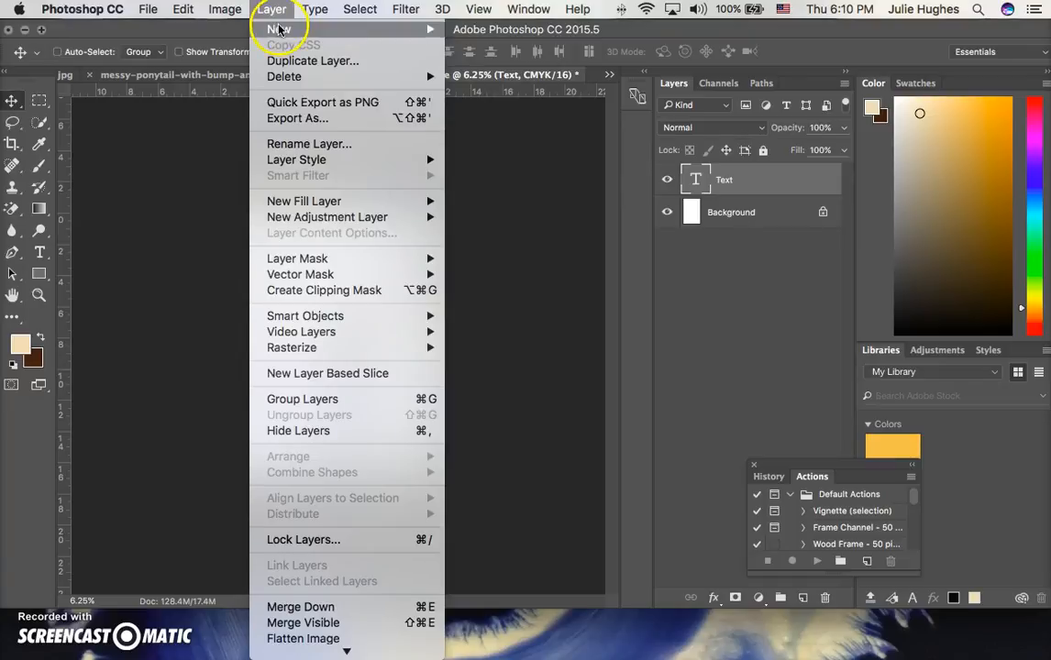
pyautogui.moveTo(405, 9)
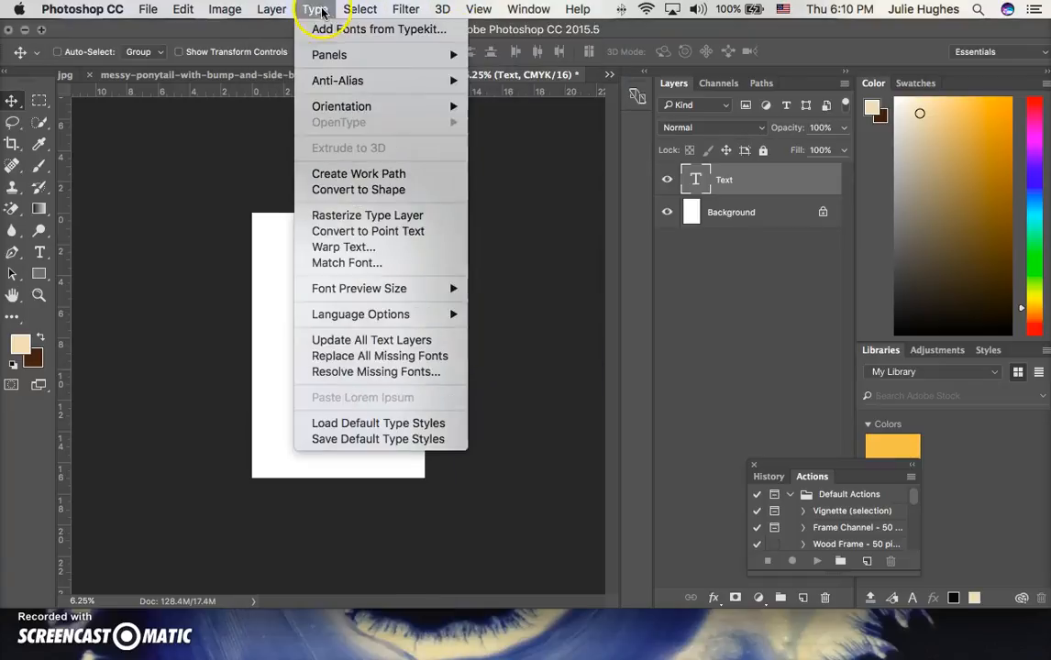
pyautogui.moveTo(274, 9)
pyautogui.moveTo(284, 28)
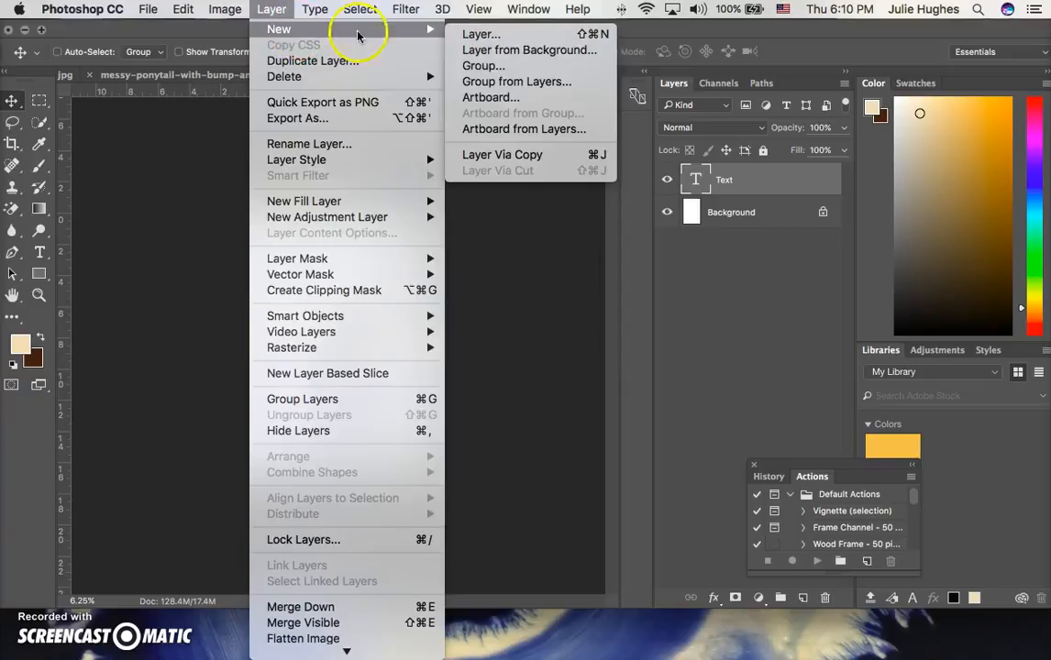
pyautogui.click(486, 36)
pyautogui.press('BackSpace')
pyautogui.write('Image')
pyautogui.click(662, 284)
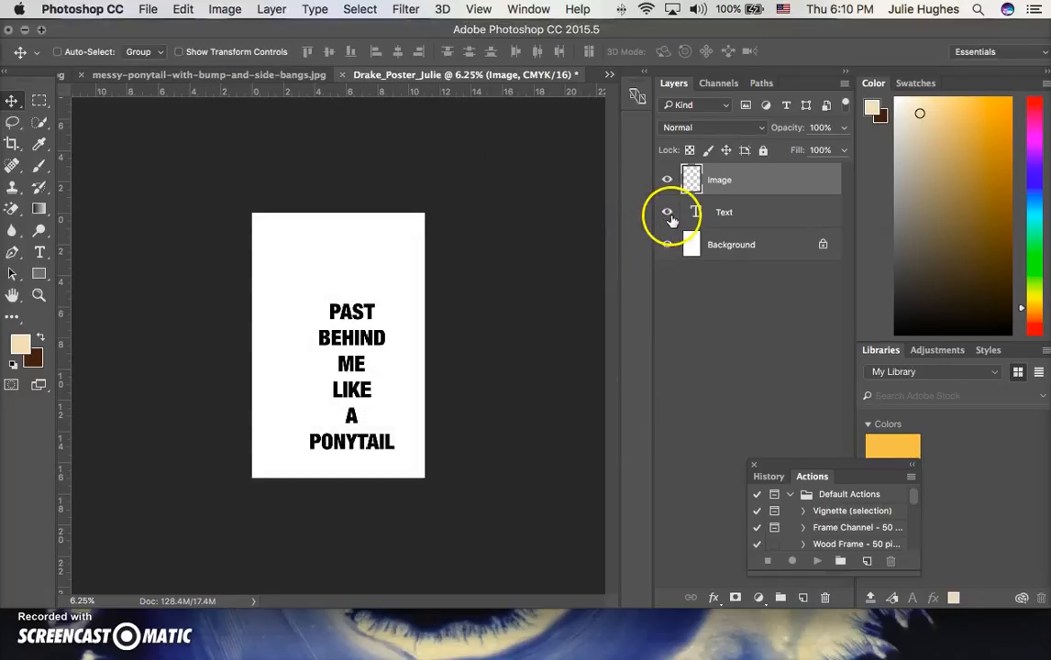
# Step: Select and copy the entire photo in messy-ponytail-with-bump-and-side-bangs.jpg
pyautogui.click(282, 76)
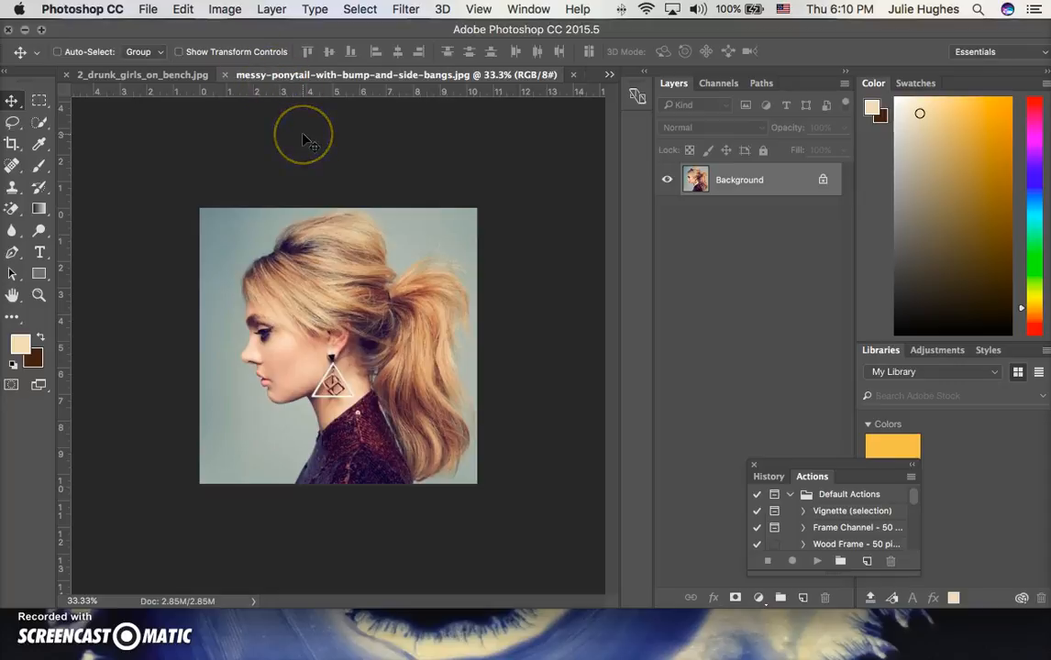
pyautogui.press('super+a')
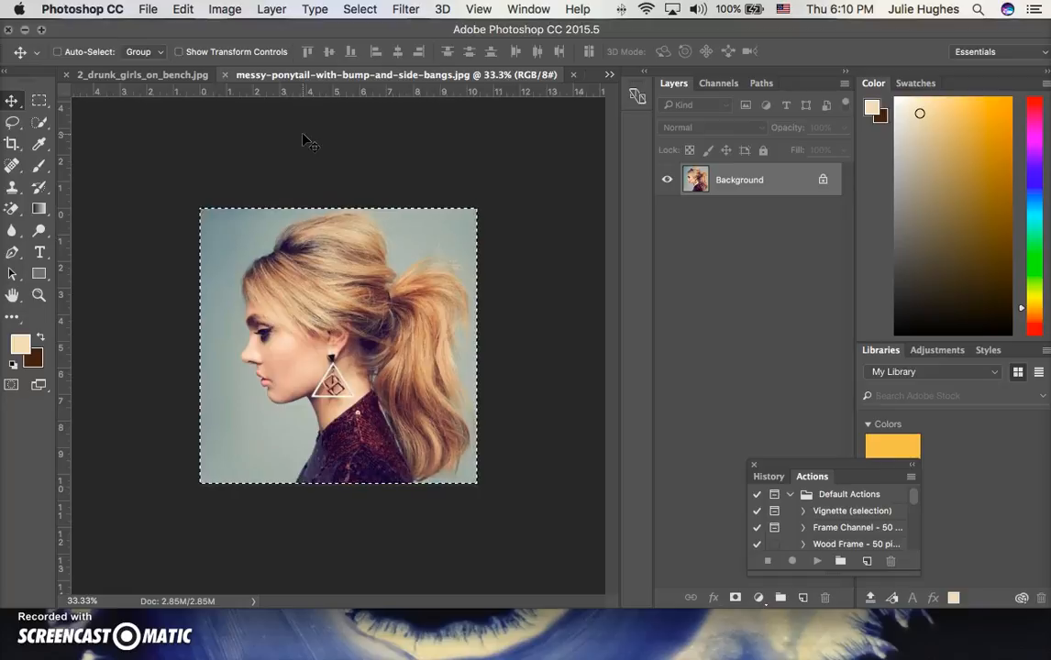
pyautogui.press('super+c')
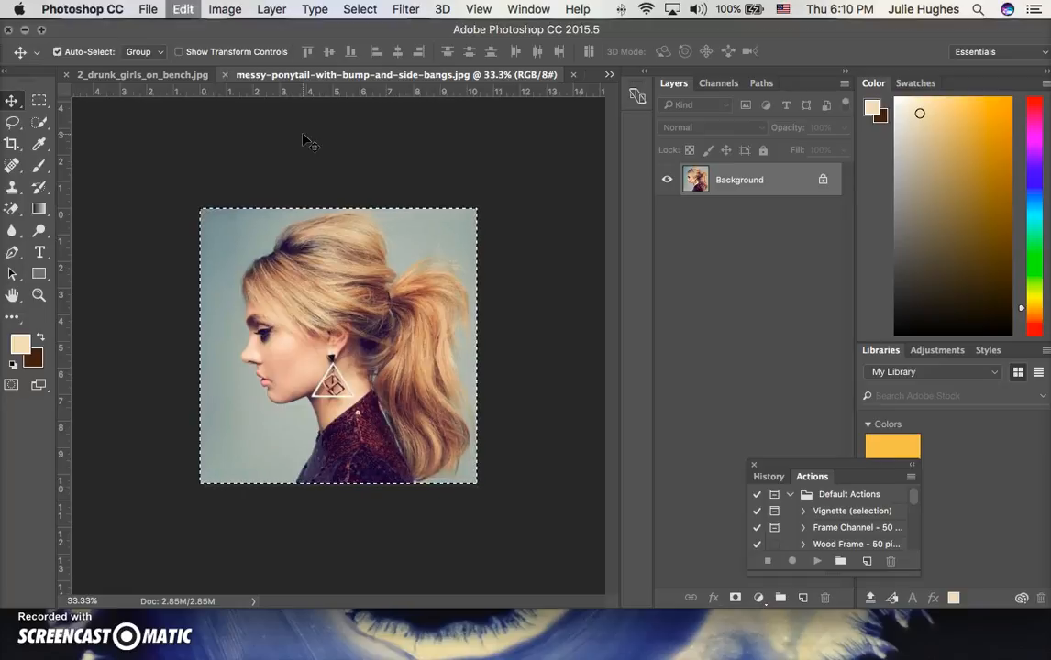
pyautogui.click(321, 128)
# Step: Return to the Drake poster document and paste the copied ponytail photo onto the Image layer
pyautogui.click(607, 76)
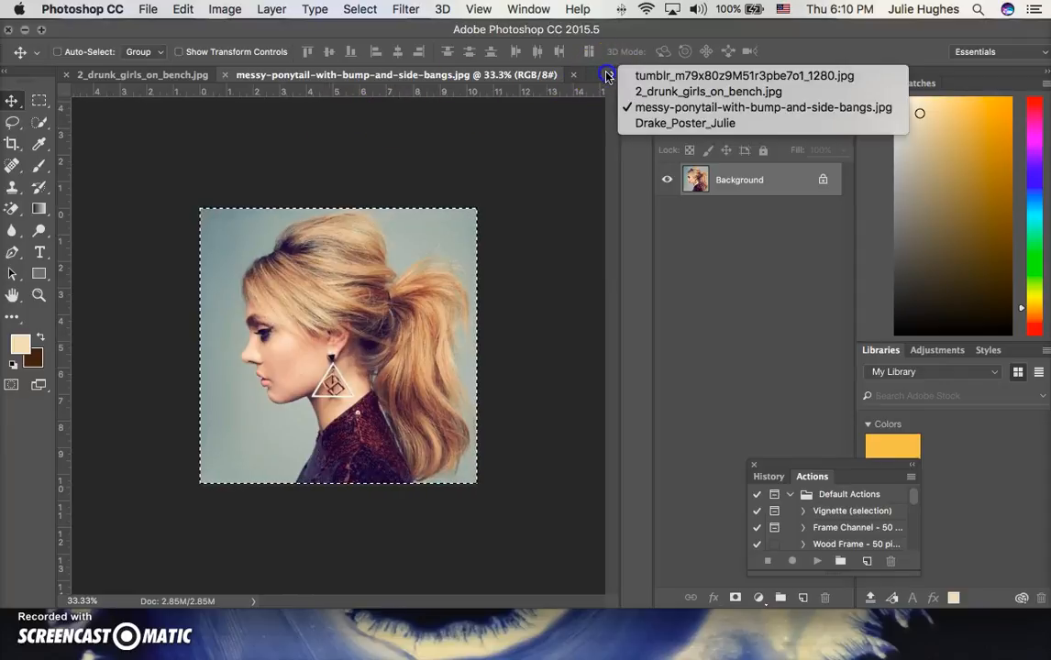
pyautogui.moveTo(607, 75); pyautogui.dragTo(651, 129)
pyautogui.click(696, 52)
pyautogui.click(708, 180)
pyautogui.click(721, 184)
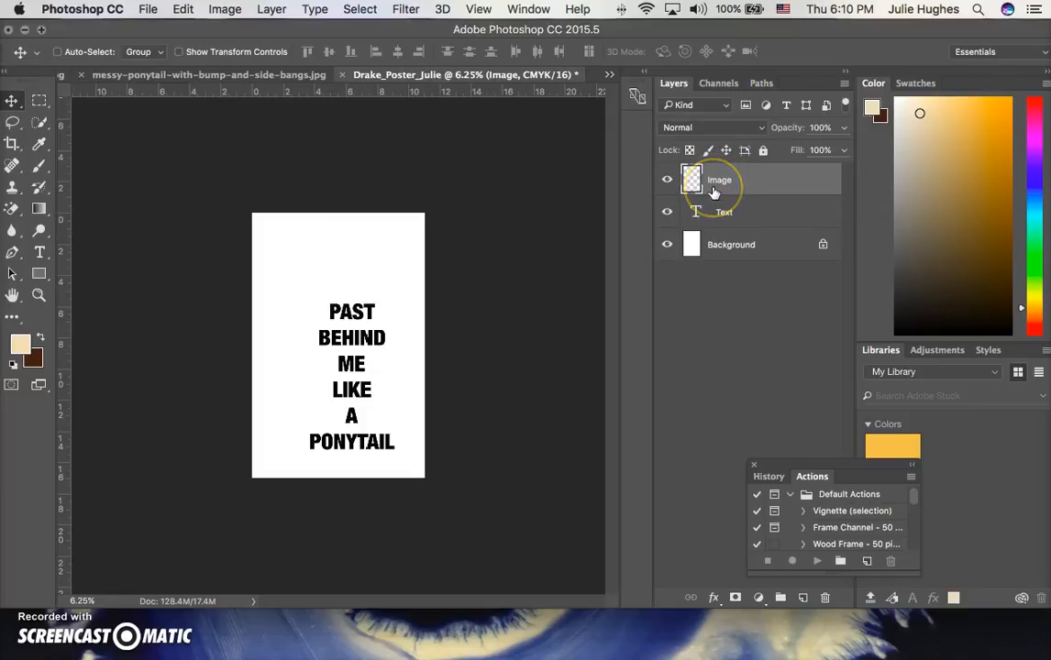
pyautogui.press('super+v')
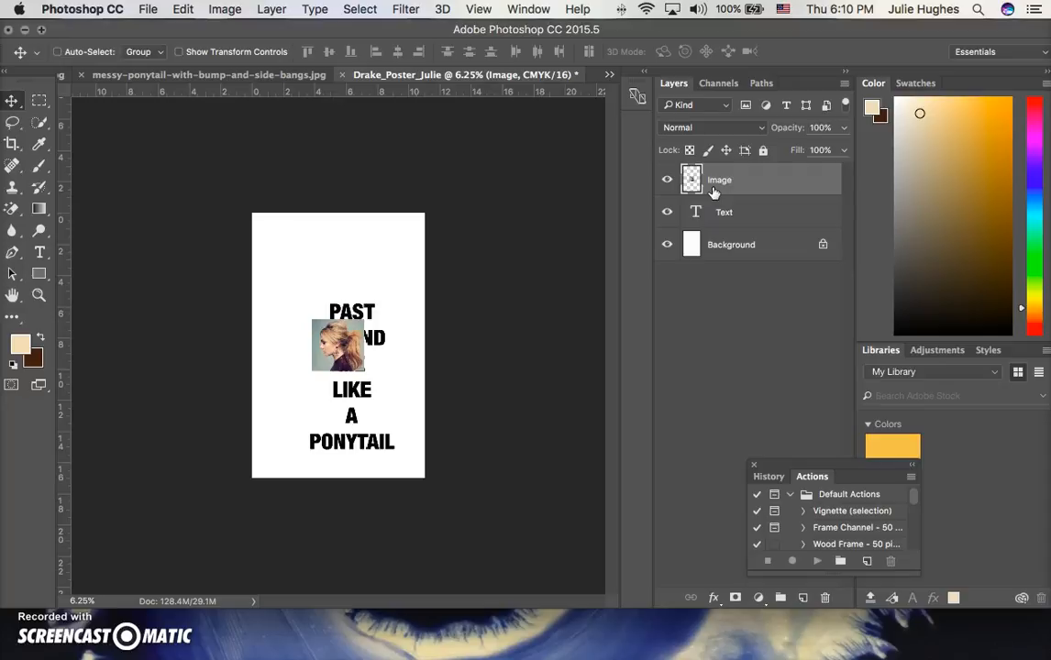
# Step: Scale the pasted photo proportionally to about 532% to cover the whole poster, and shift it horizontally left so the ponytail shows fully
pyautogui.press('super+t')
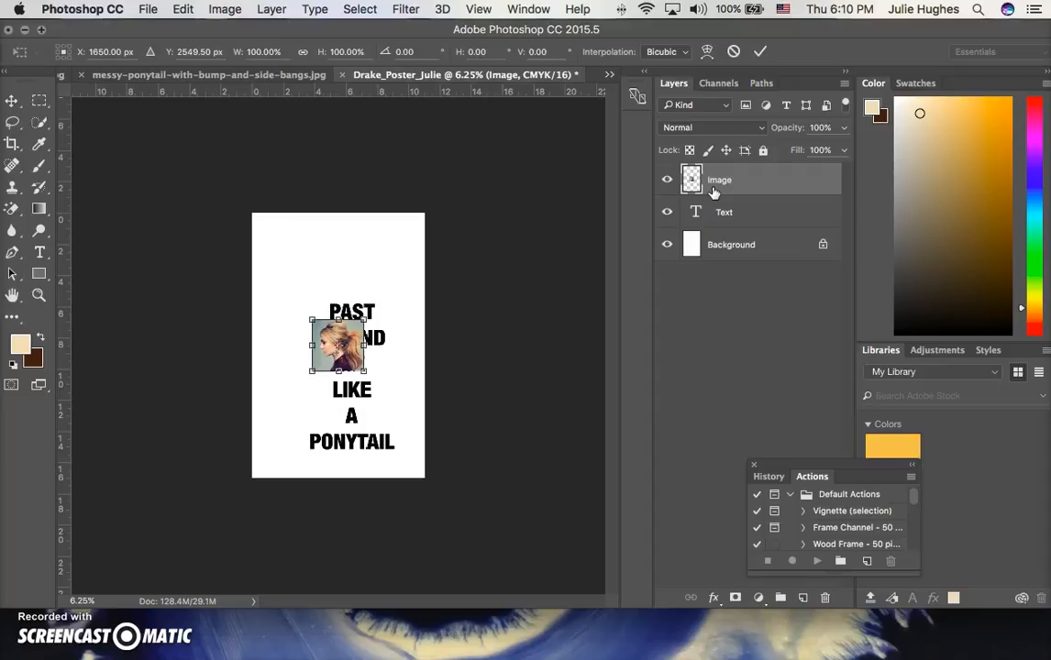
pyautogui.moveTo(312, 320); pyautogui.dragTo(253, 168)
pyautogui.moveTo(371, 371); pyautogui.dragTo(443, 527)
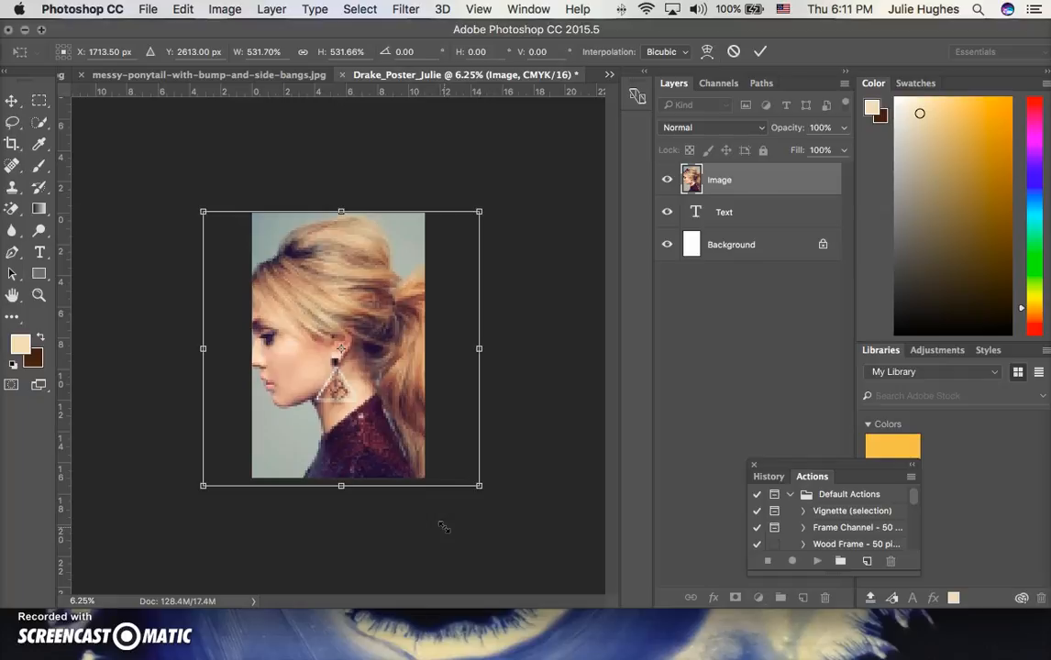
pyautogui.press('Return')
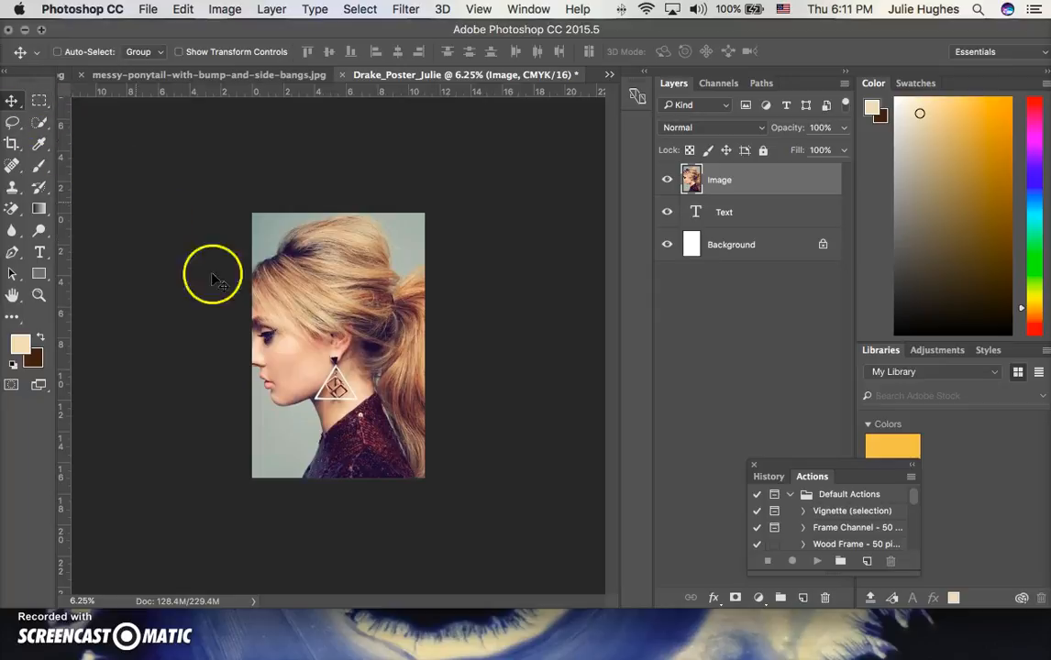
pyautogui.moveTo(318, 343); pyautogui.dragTo(278, 343)
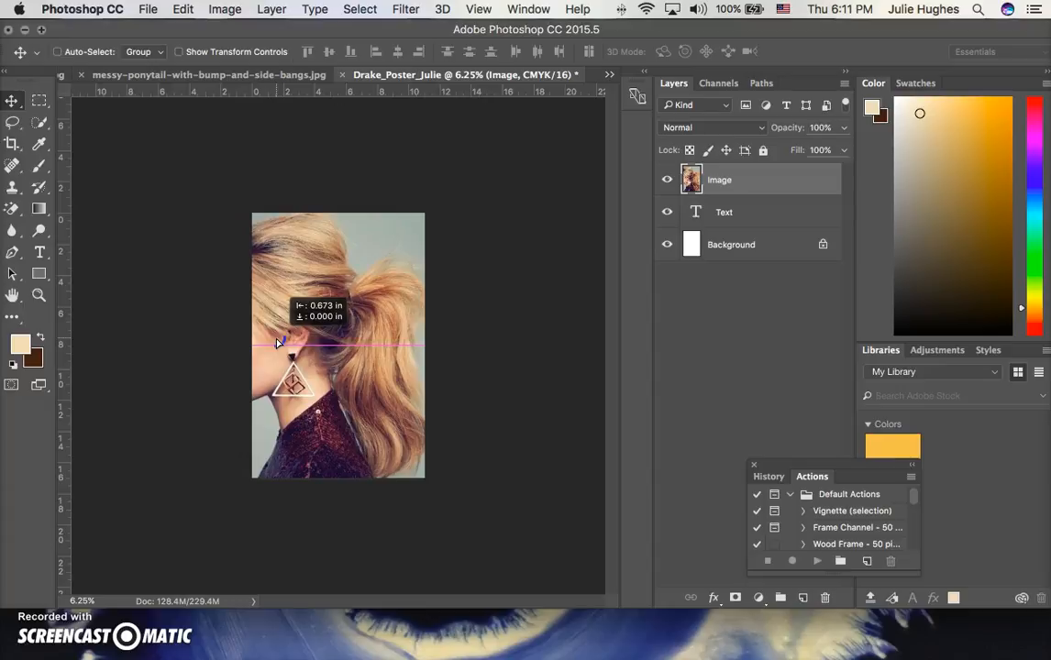
pyautogui.moveTo(277, 343); pyautogui.dragTo(278, 343)
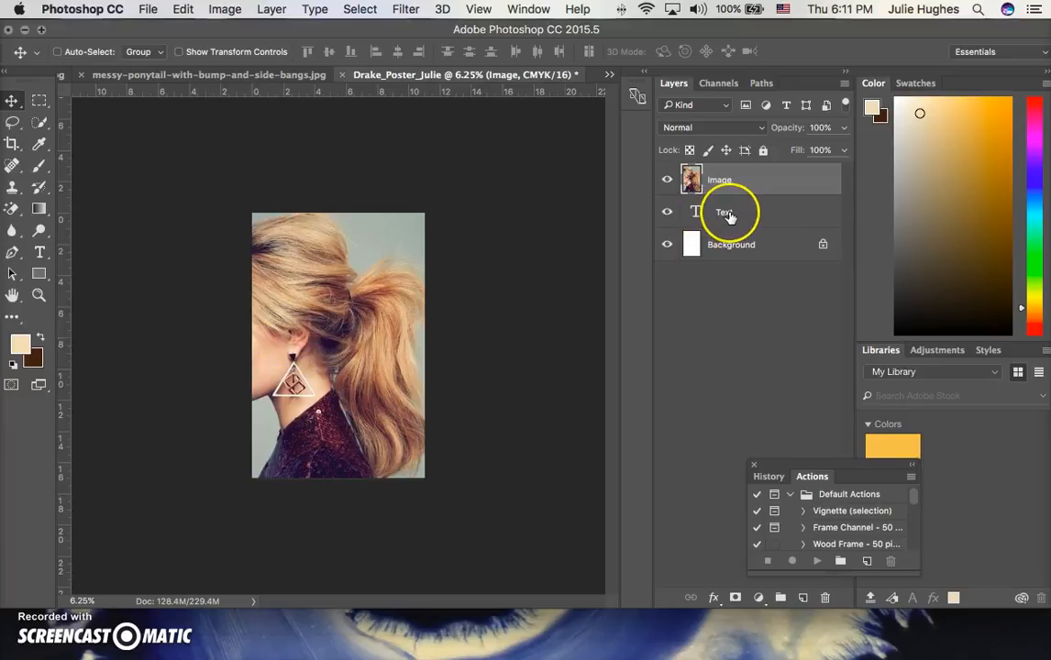
# Step: Place the Text layer above the Image layer and shift the lyrics slightly up and right over the ponytail
pyautogui.moveTo(727, 215); pyautogui.dragTo(728, 171)
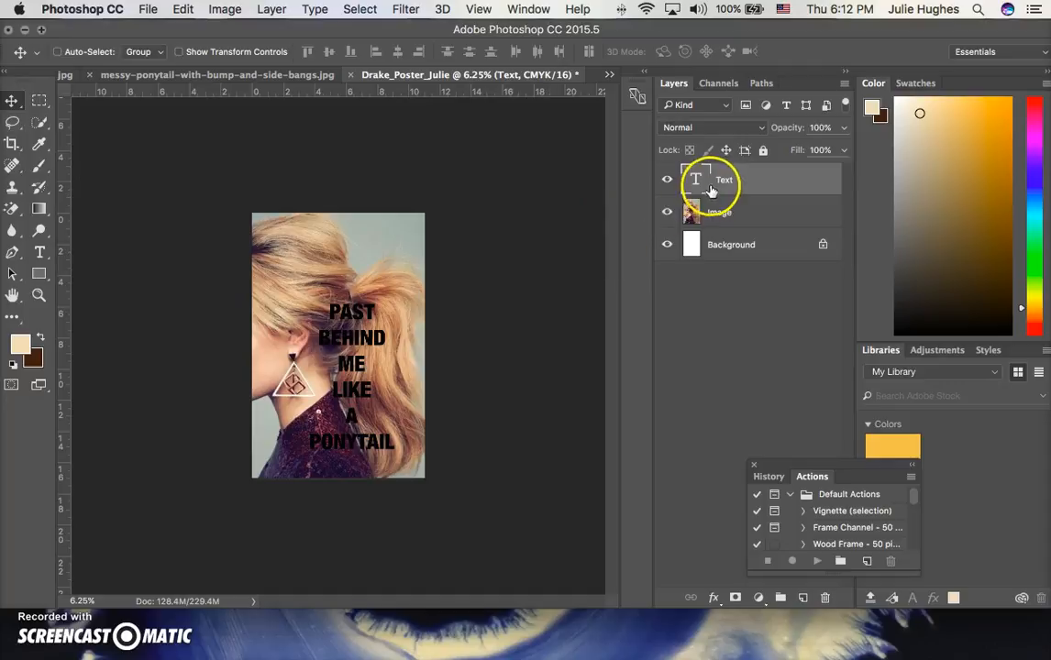
pyautogui.moveTo(353, 373); pyautogui.dragTo(363, 339)
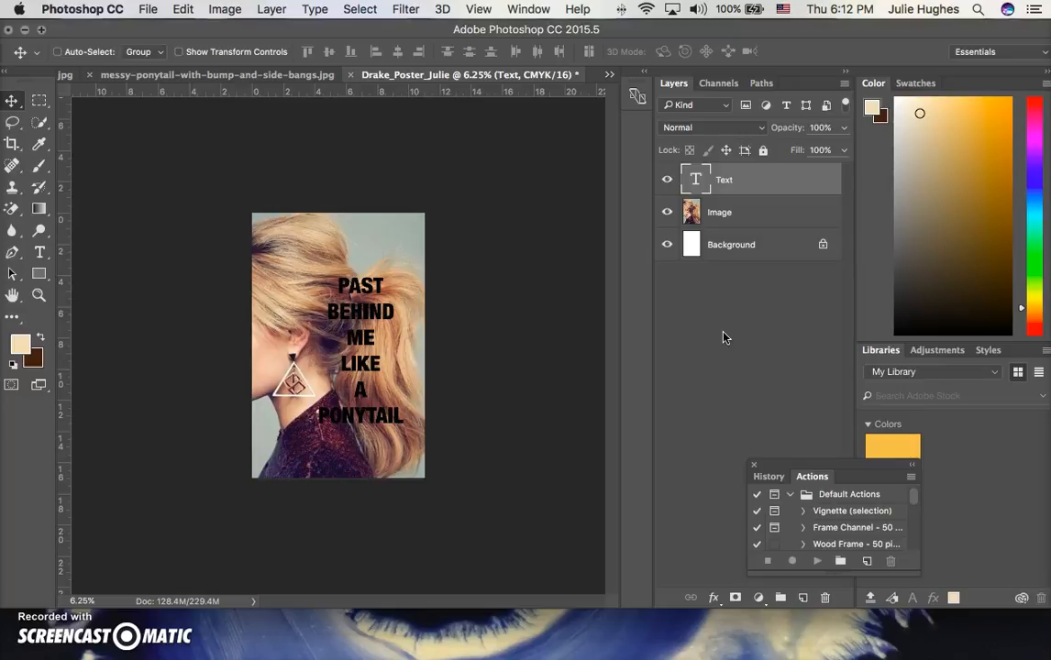
# Step: Lower the Image layer's opacity to 68%
pyautogui.moveTo(719, 218); pyautogui.dragTo(725, 214)
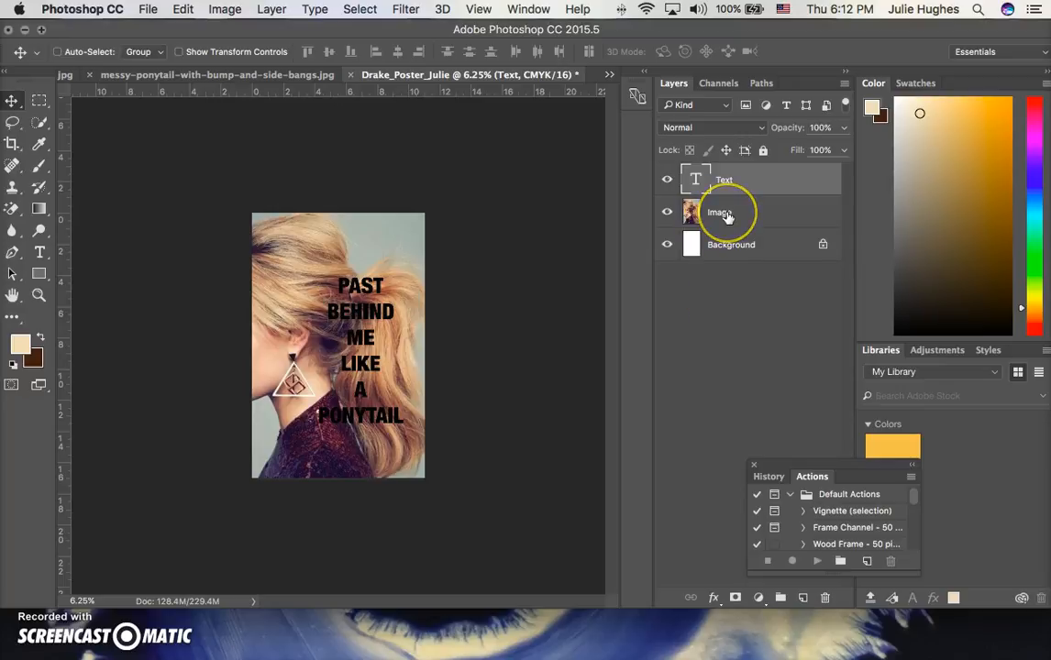
pyautogui.click(722, 213)
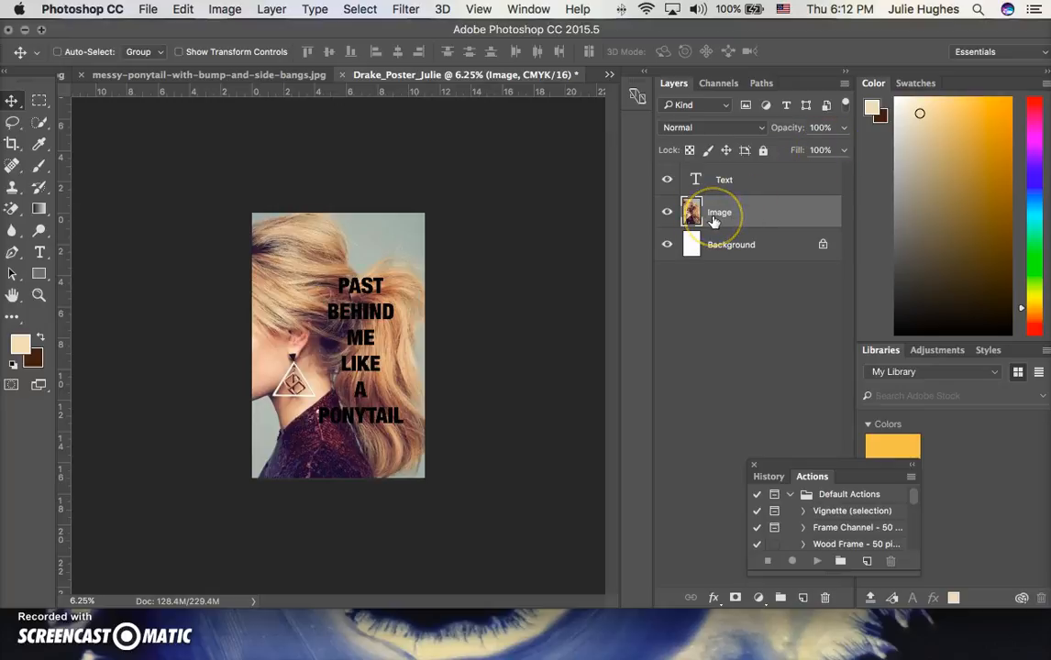
pyautogui.click(843, 134)
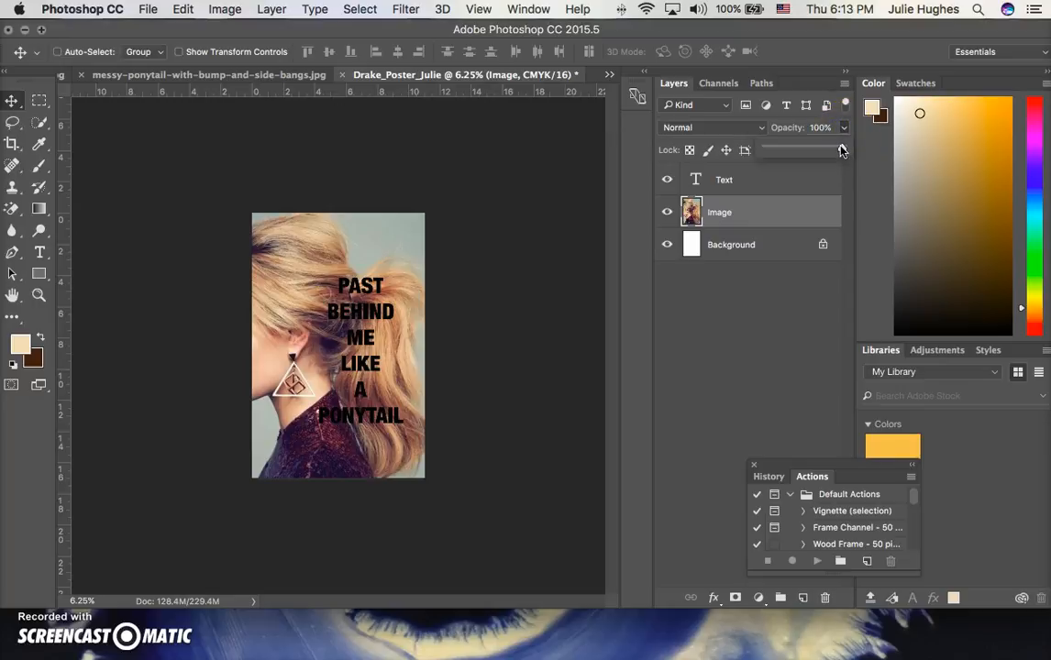
pyautogui.moveTo(842, 150); pyautogui.dragTo(819, 149)
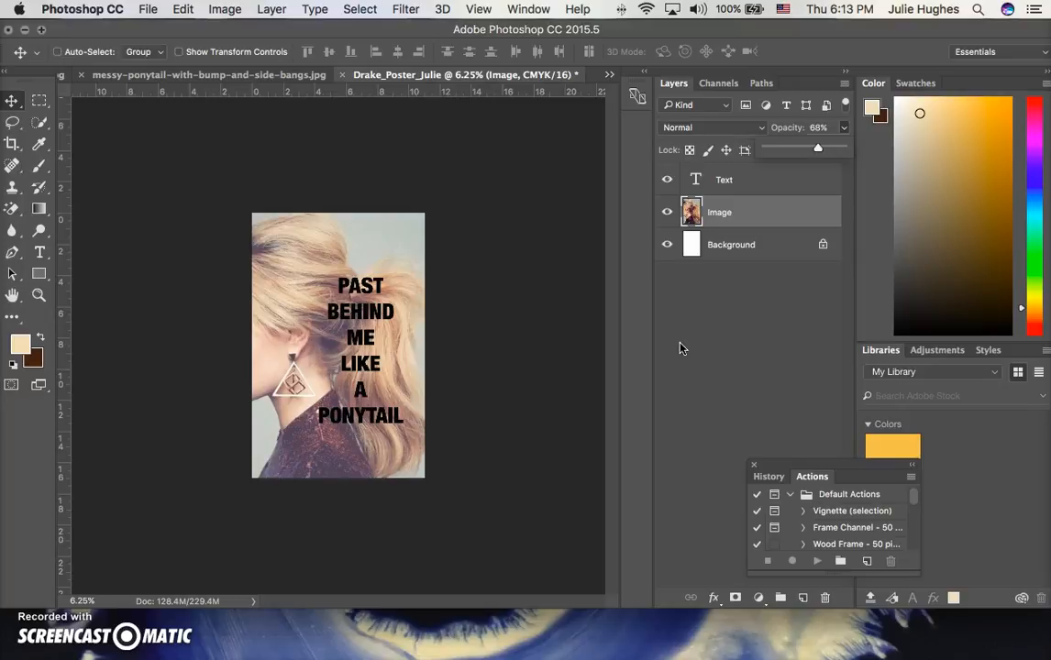
pyautogui.click(509, 406)
# Step: Save a JPEG copy of the poster in the Drake_Challenge folder, using the highest image quality and the Progressive format option
pyautogui.press('super+s')
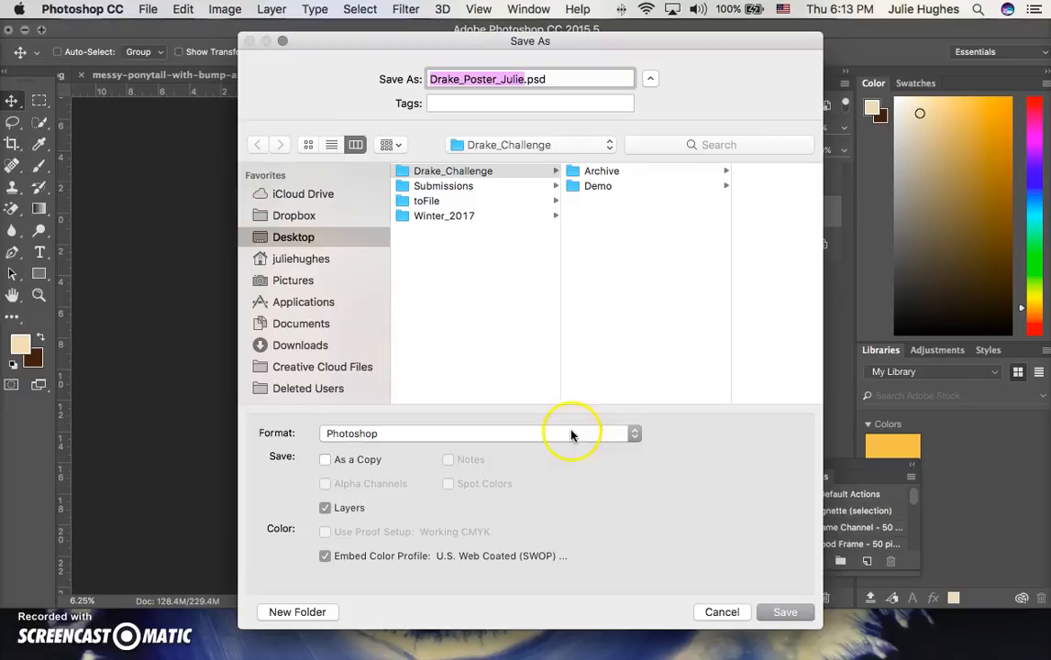
pyautogui.click(632, 433)
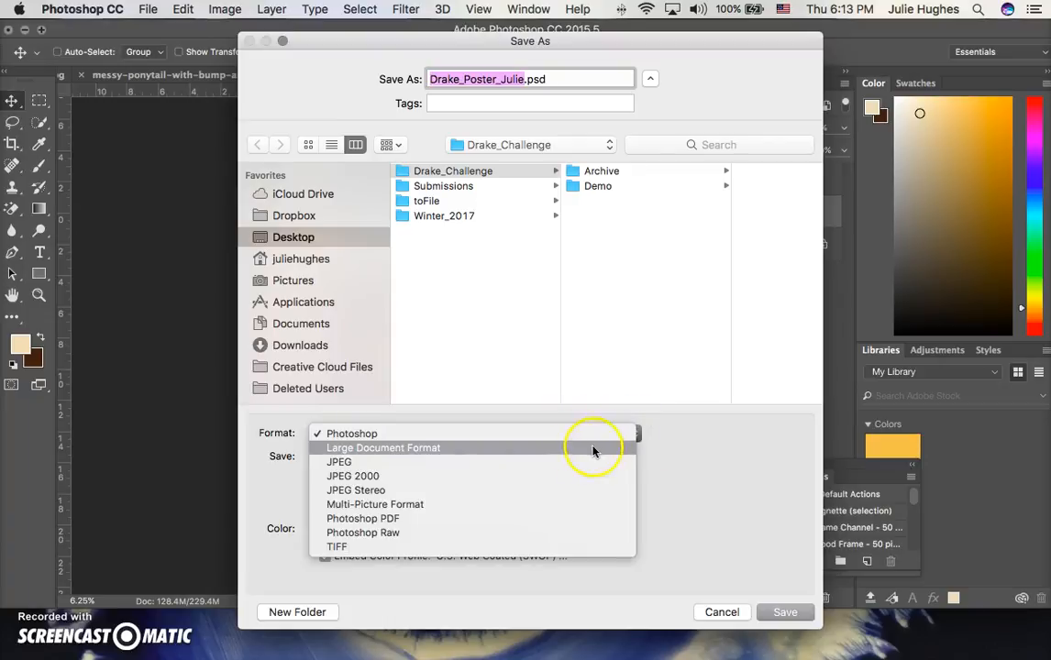
pyautogui.click(335, 464)
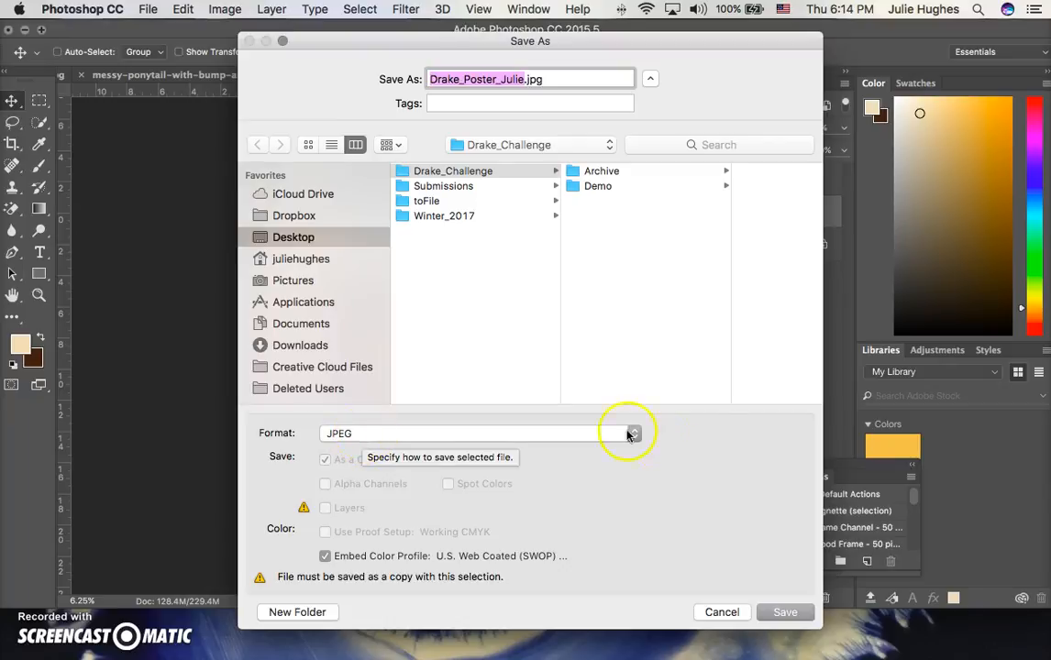
pyautogui.click(783, 613)
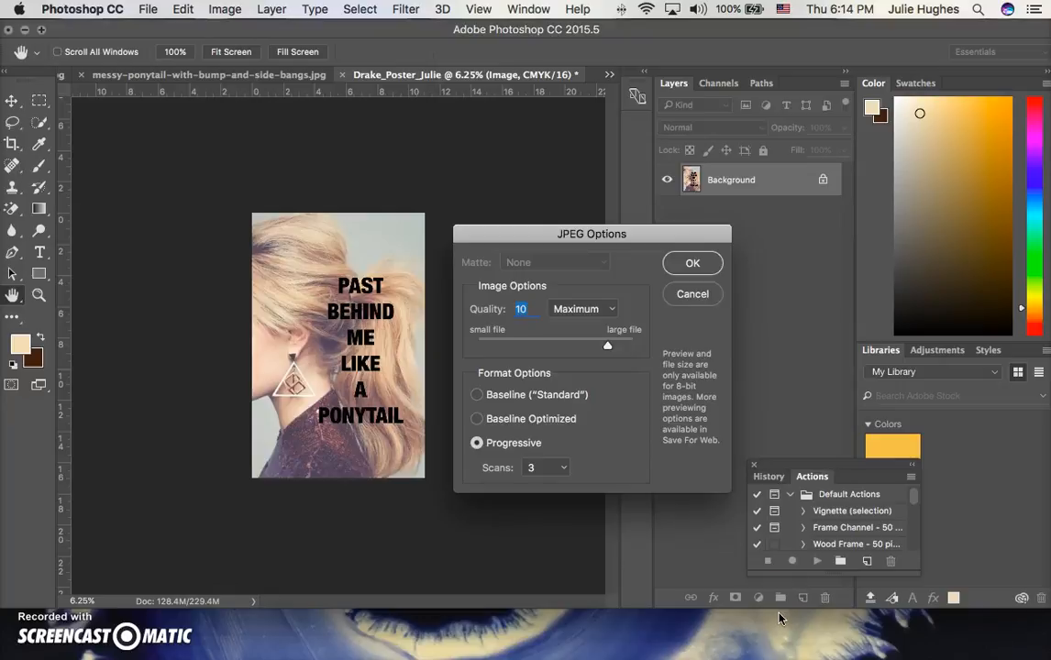
pyautogui.moveTo(607, 344); pyautogui.dragTo(632, 348)
pyautogui.click(694, 264)
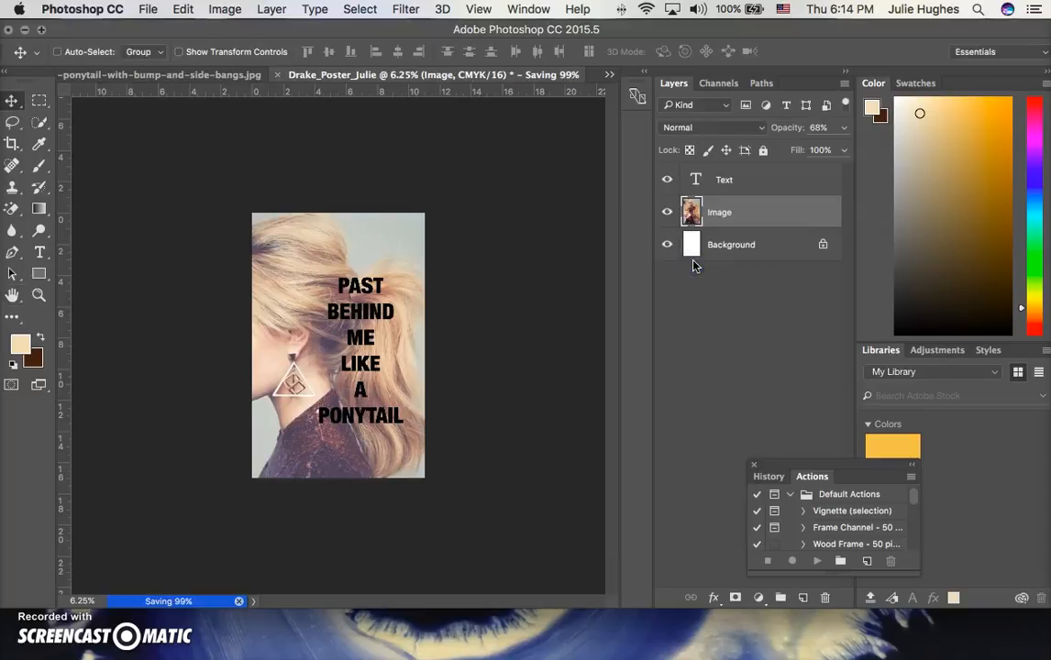